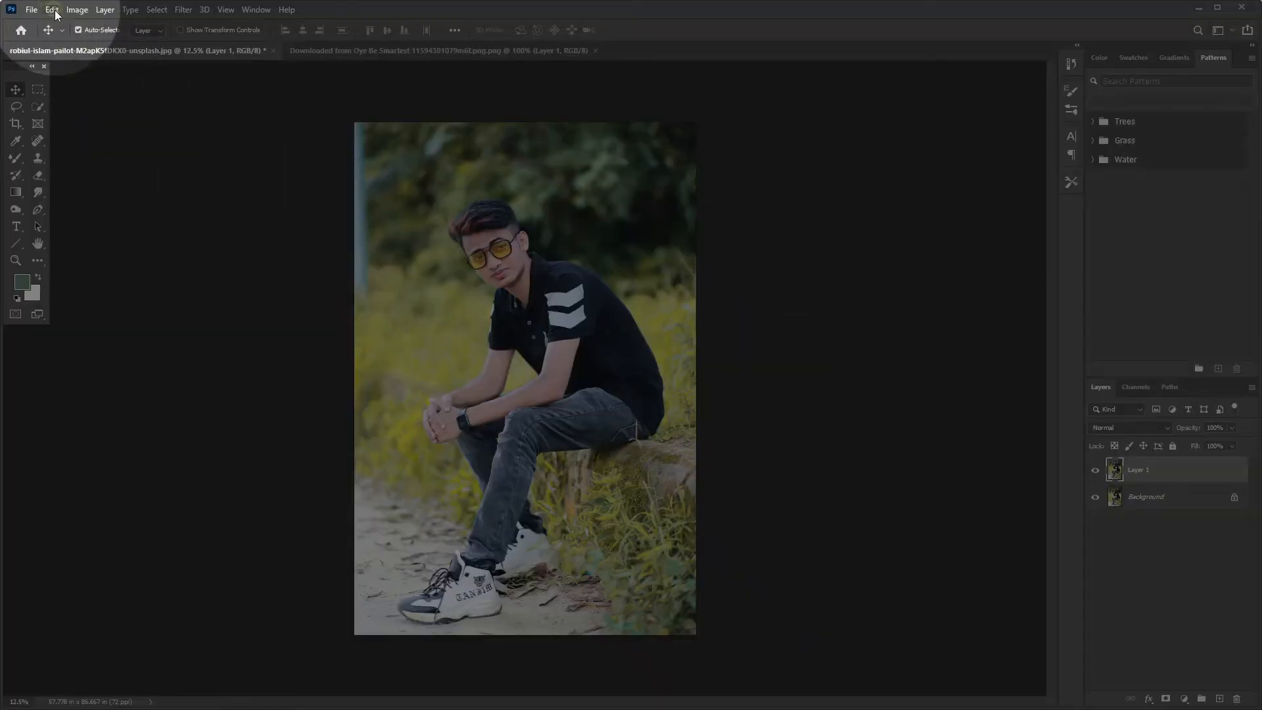
Apply Shadows/Highlights to Layer 1 with shadows amount 50%, tone 36%, radius 51 px, and highlights amount 0%, tone 37%.
{"action": "left_click", "coordinate": [77, 10]}
{"action": "mouse_move", "coordinate": [98, 43]}
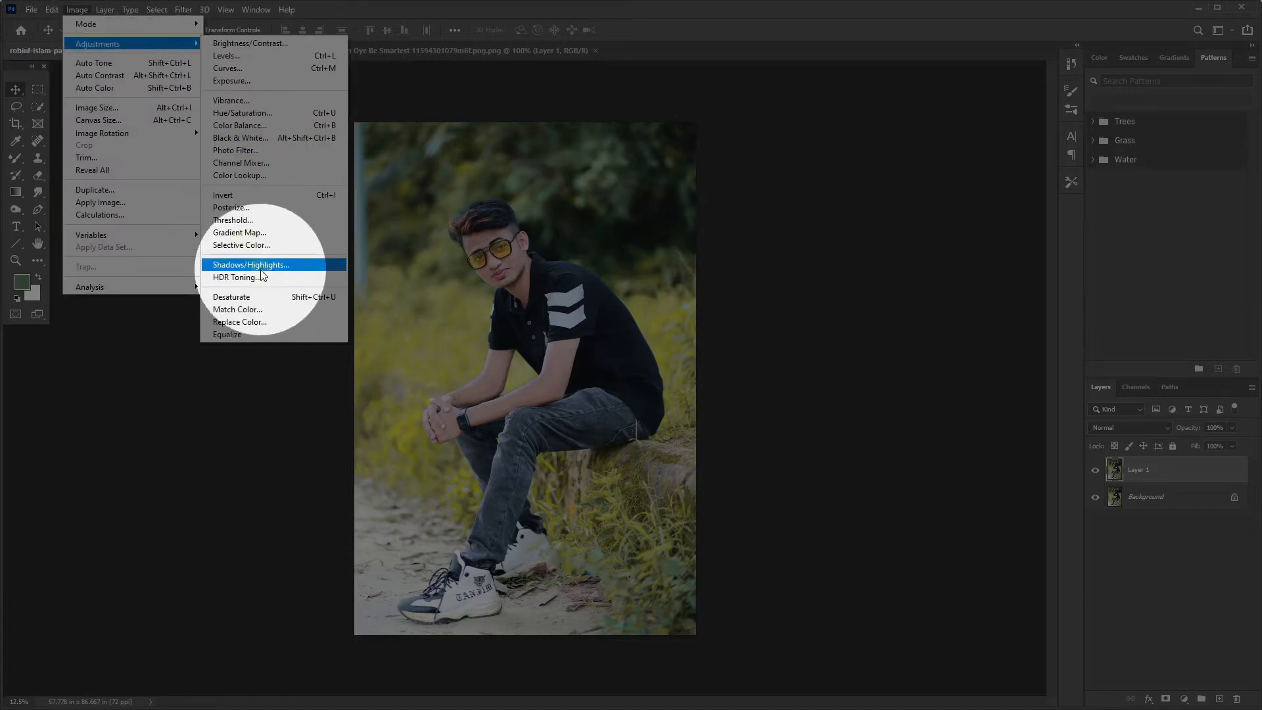
{"action": "left_click", "coordinate": [286, 265]}
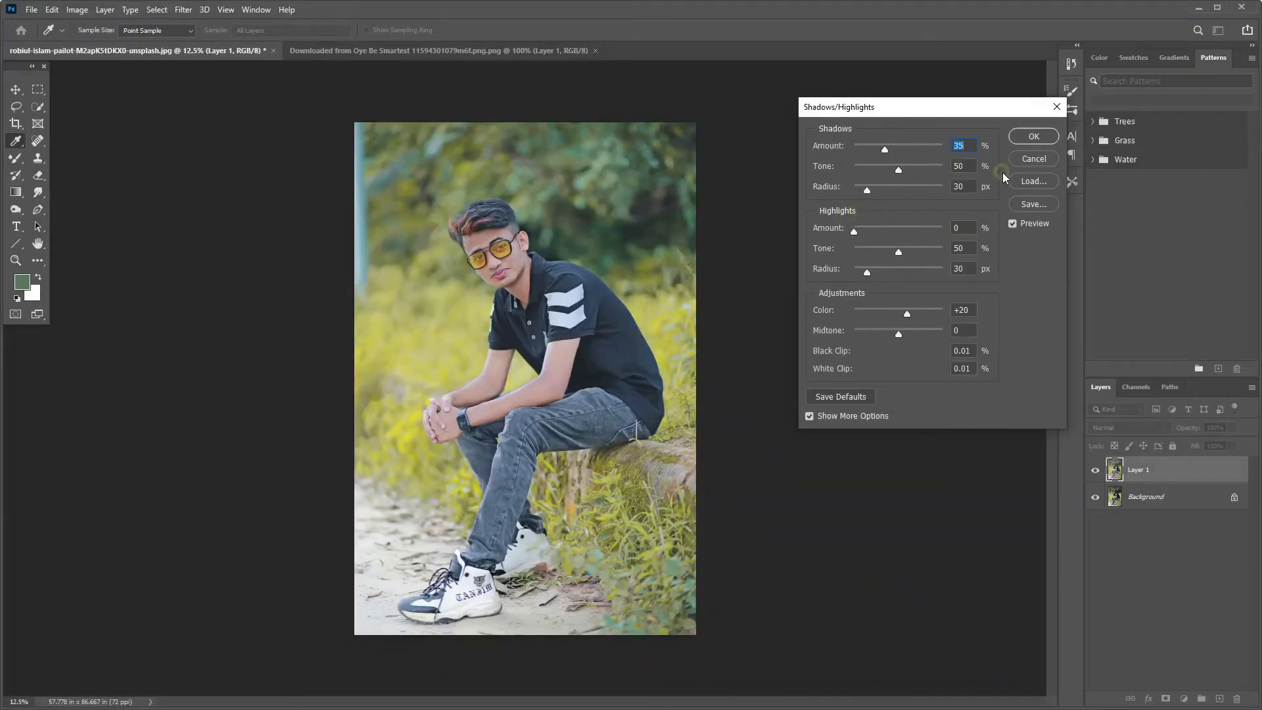
{"action": "left_click_drag", "start_coordinate": [884, 149], "coordinate": [875, 190]}
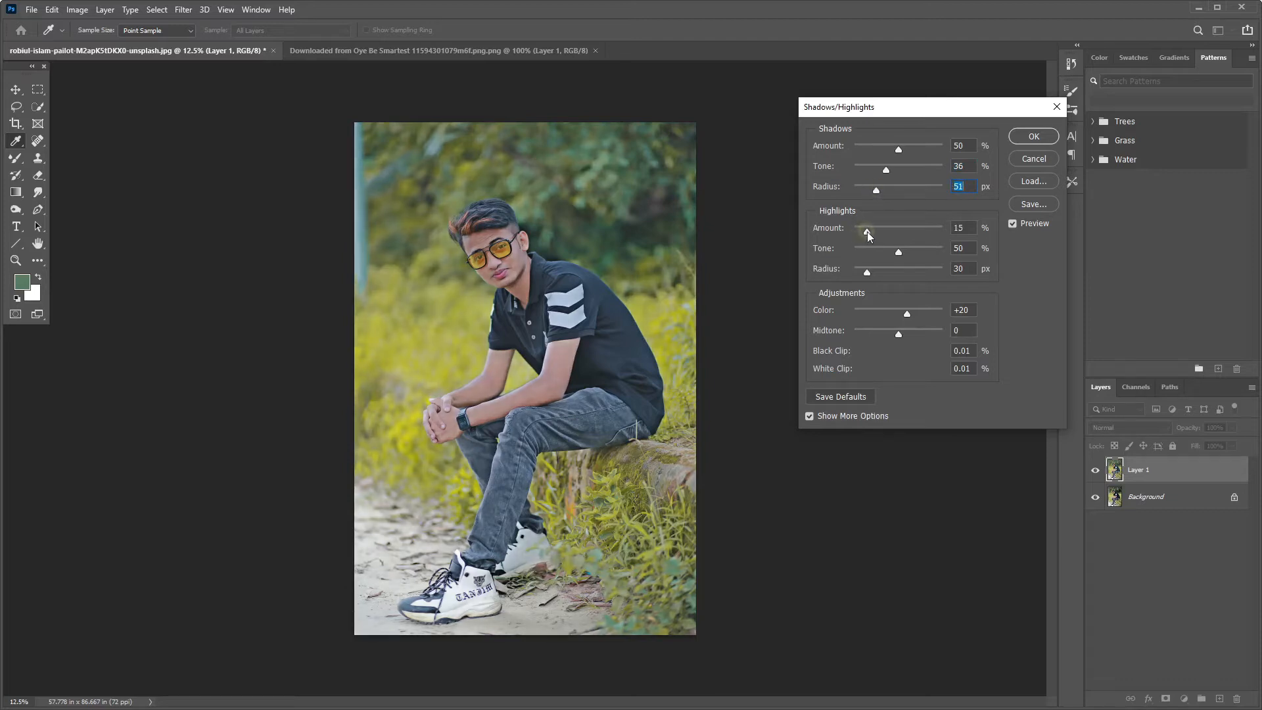
{"action": "left_click", "coordinate": [853, 234]}
{"action": "mouse_move", "coordinate": [897, 252]}
{"action": "left_mouse_down"}
{"action": "mouse_move", "coordinate": [857, 250]}
{"action": "mouse_move", "coordinate": [887, 251]}
{"action": "left_mouse_up"}
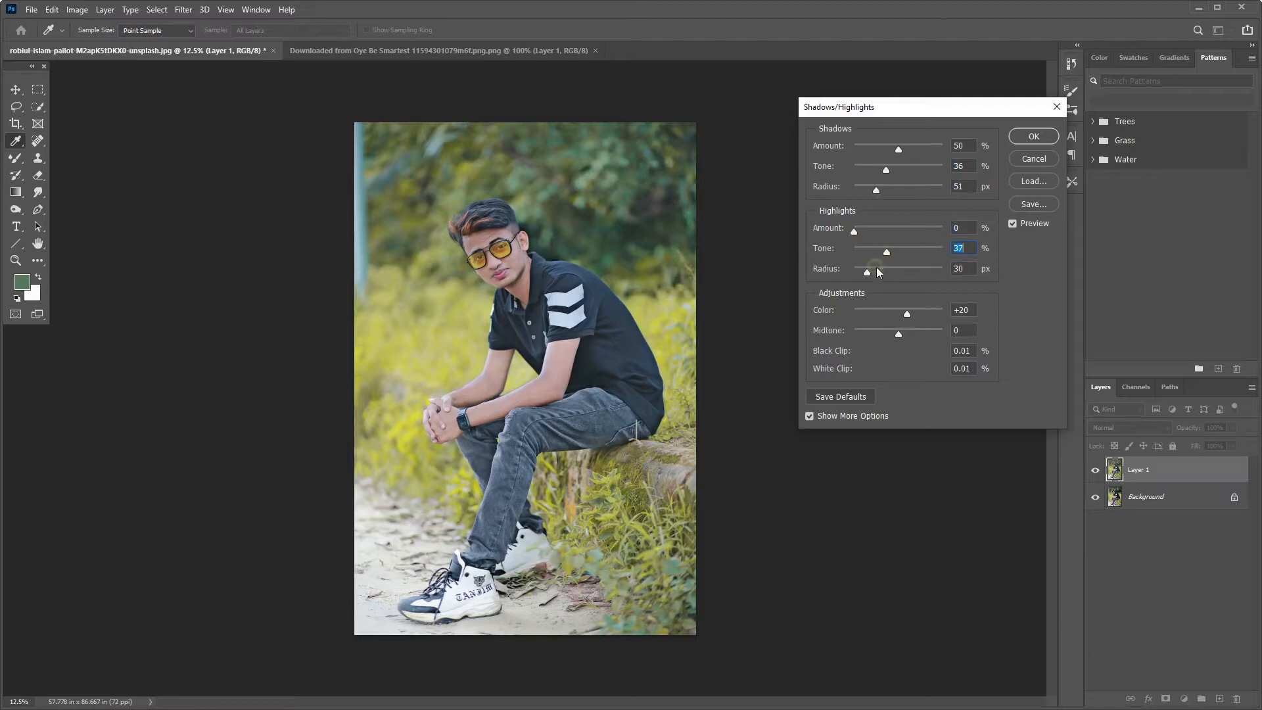
{"action": "left_click", "coordinate": [1033, 138]}
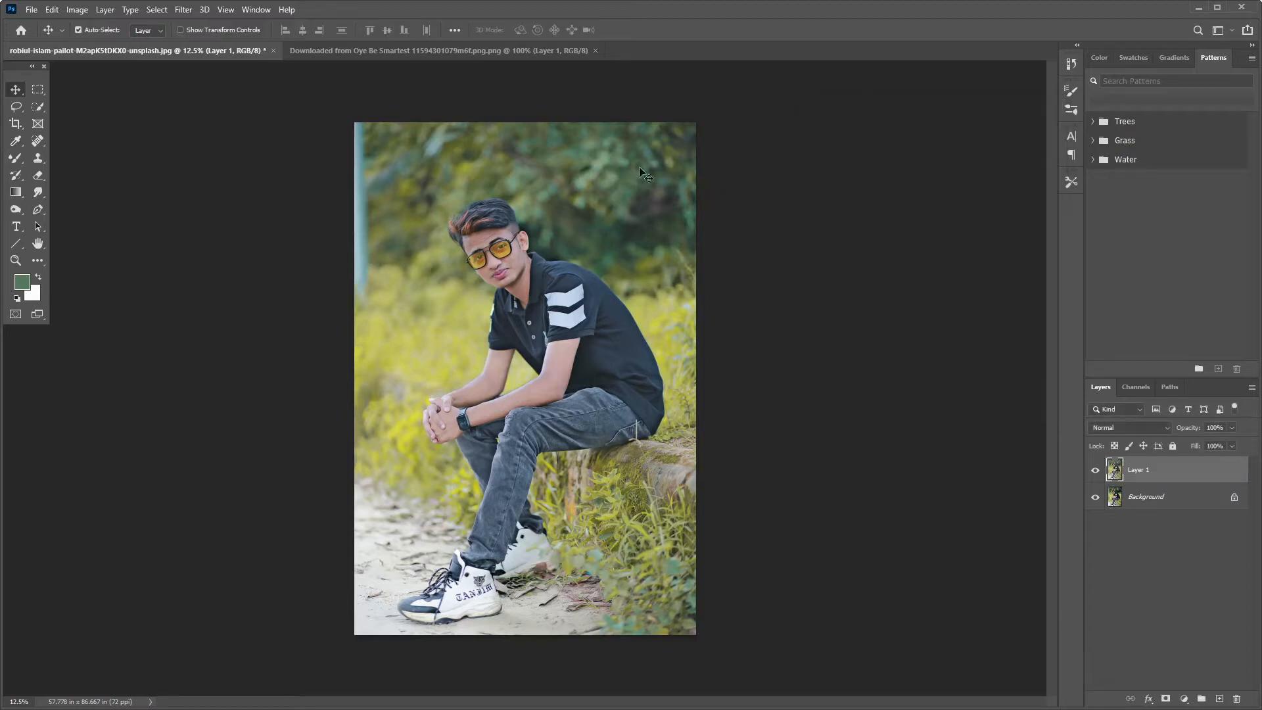
Bring the black hair cutout from the other open PNG into the portrait and scale it over the man's head.
{"action": "left_click", "coordinate": [486, 55]}
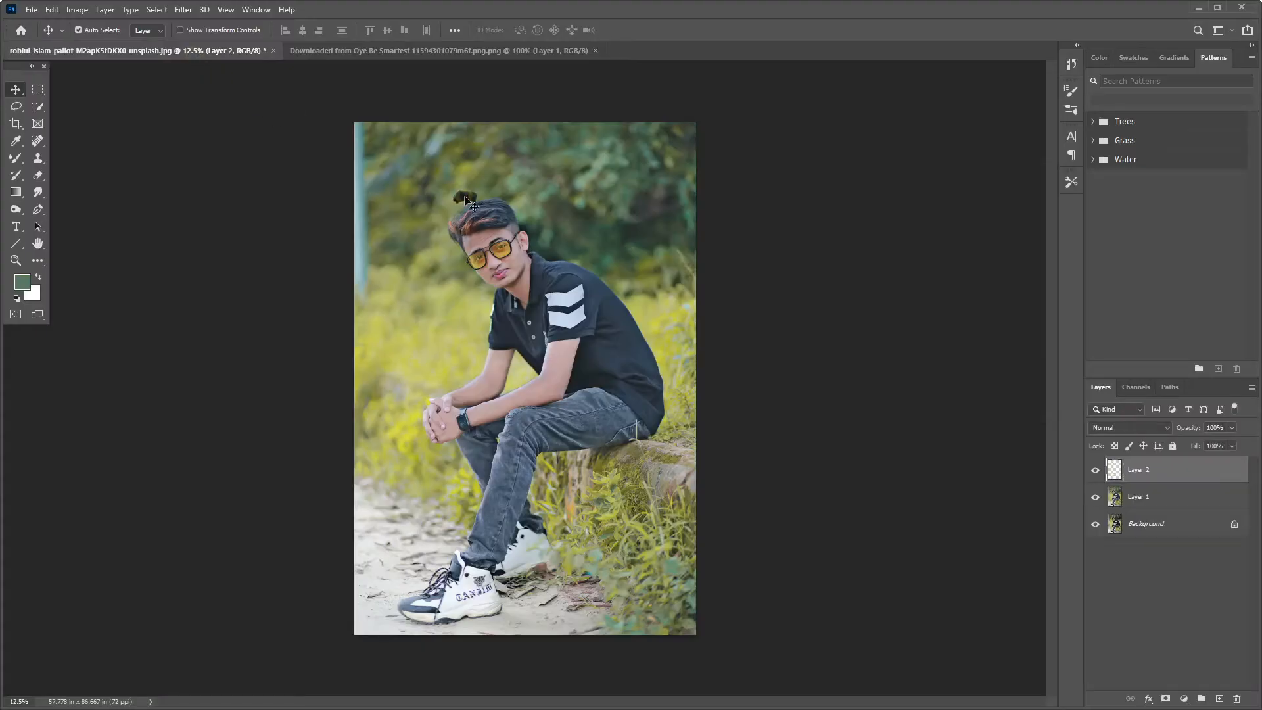
{"action": "key", "text": "ctrl+t"}
{"action": "mouse_move", "coordinate": [478, 188]}
{"action": "left_mouse_down"}
{"action": "mouse_move", "coordinate": [520, 153]}
{"action": "mouse_move", "coordinate": [486, 211]}
{"action": "mouse_move", "coordinate": [539, 183]}
{"action": "mouse_move", "coordinate": [510, 149]}
{"action": "mouse_move", "coordinate": [497, 173]}
{"action": "left_mouse_up"}
{"action": "left_click_drag", "start_coordinate": [545, 211], "coordinate": [535, 214]}
{"action": "key", "text": "Return"}
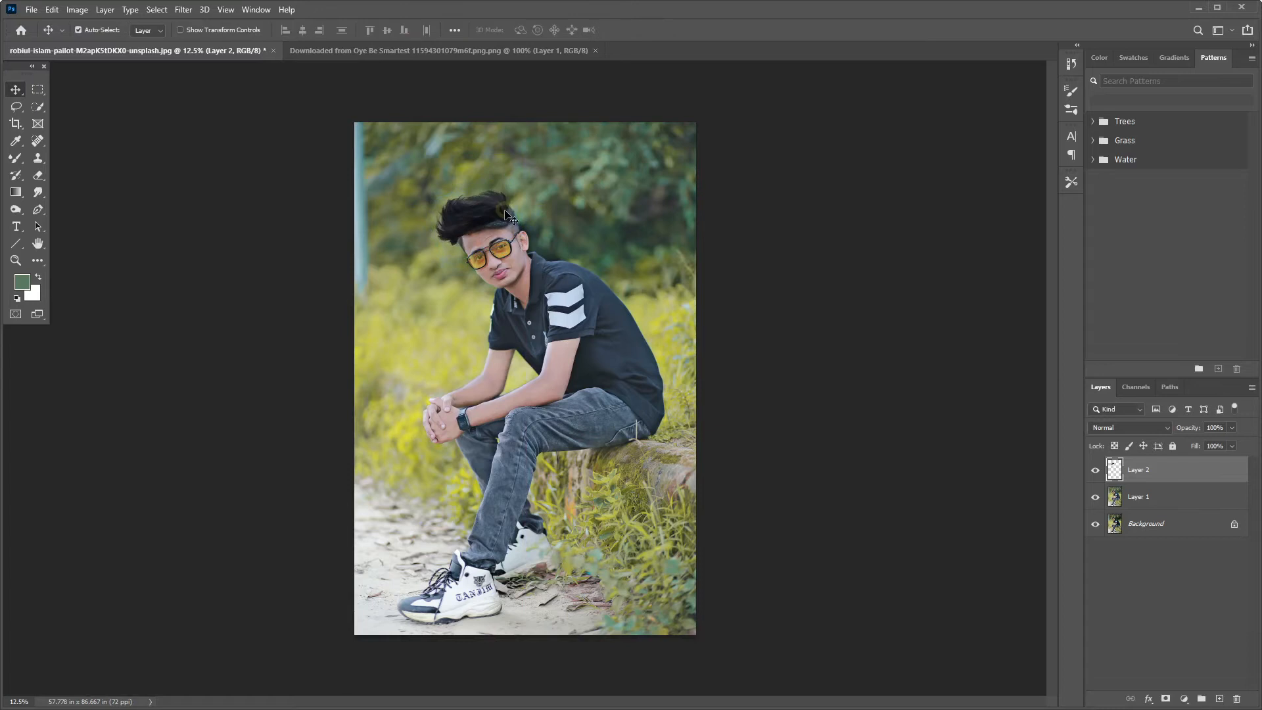
Reposition the hair cutout and transform it to fit the man's hairline.
{"action": "key", "text": "ctrl+equal"}
{"action": "key", "text": "ctrl+equal"}
{"action": "key", "text": "ctrl+equal"}
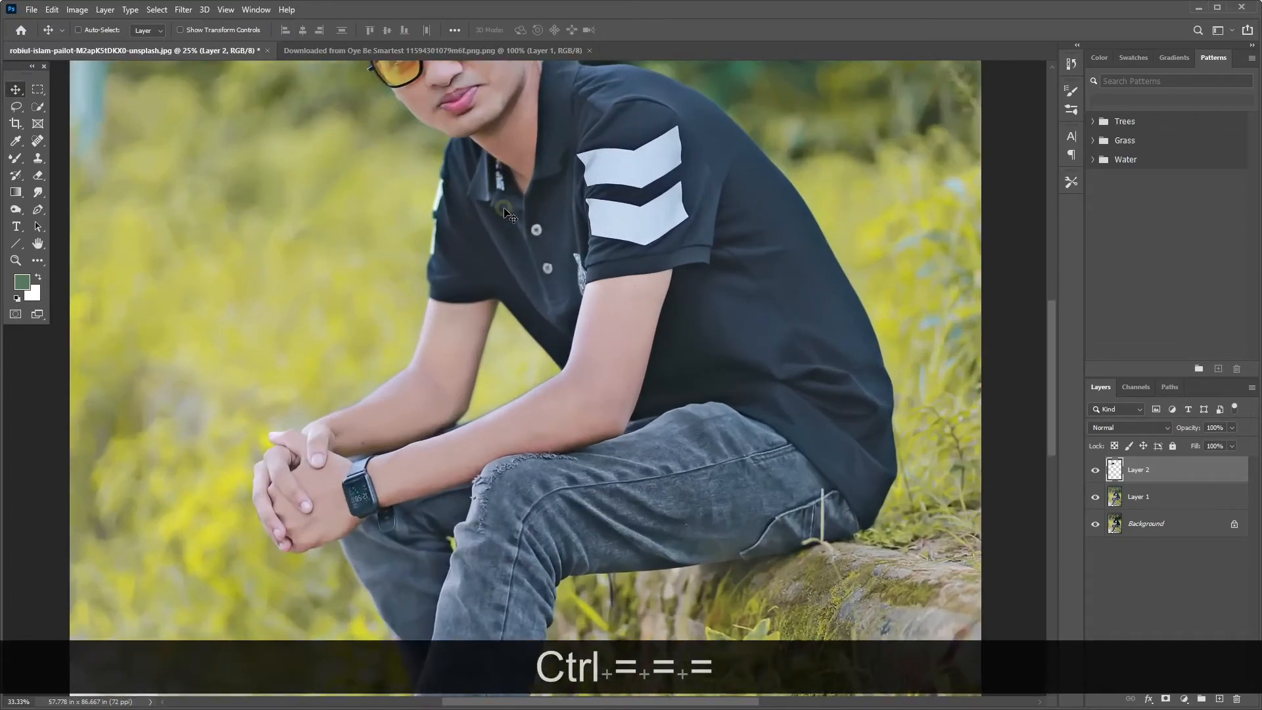
{"action": "key", "text": "space"}
{"action": "left_click_drag", "start_coordinate": [420, 86], "coordinate": [423, 343]}
{"action": "left_click_drag", "start_coordinate": [421, 223], "coordinate": [451, 253]}
{"action": "key", "text": "ctrl+t"}
{"action": "left_click_drag", "start_coordinate": [595, 248], "coordinate": [595, 281]}
{"action": "key", "text": "shift"}
{"action": "left_click_drag", "start_coordinate": [587, 195], "coordinate": [586, 209]}
{"action": "key", "text": "Return"}
{"action": "left_click_drag", "start_coordinate": [452, 250], "coordinate": [455, 257]}
Erase the excess hair around both temples with a soft eraser to blend the cutout into the man's own hair.
{"action": "key", "text": "ctrl+equal"}
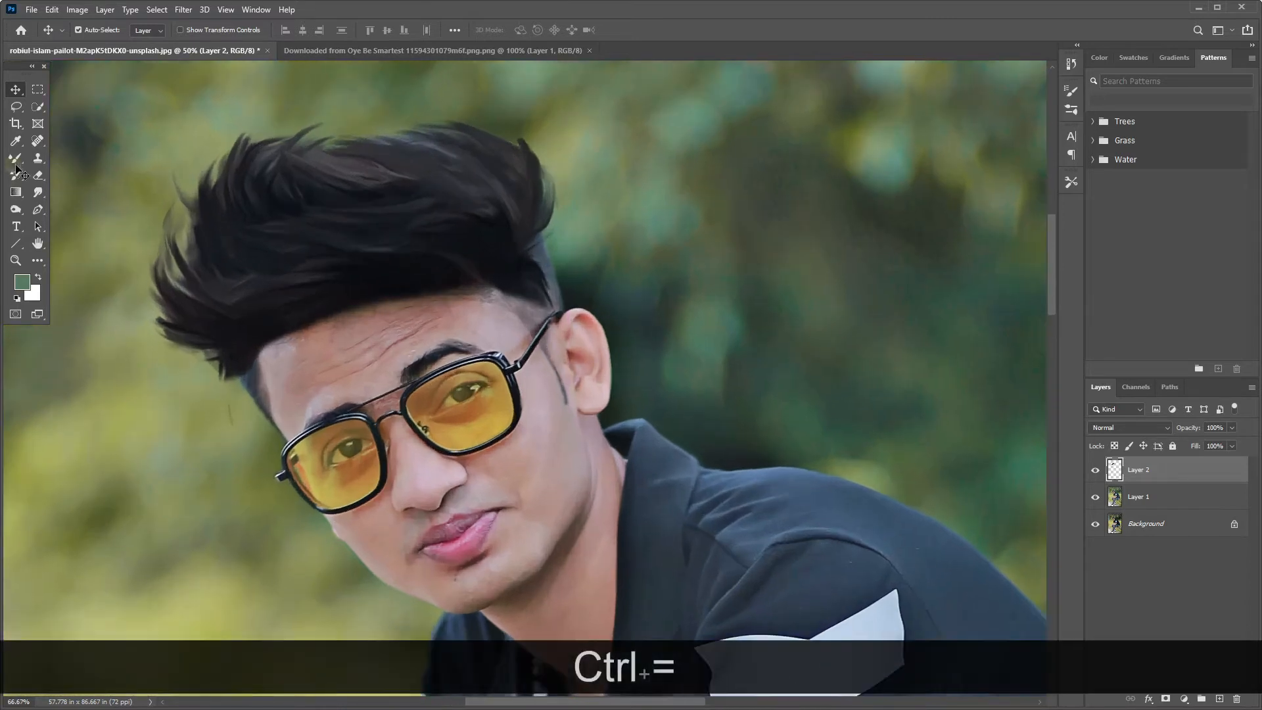
{"action": "key", "text": "e"}
{"action": "key", "text": "bracketright"}
{"action": "key", "text": "bracketright"}
{"action": "key", "text": "bracketright"}
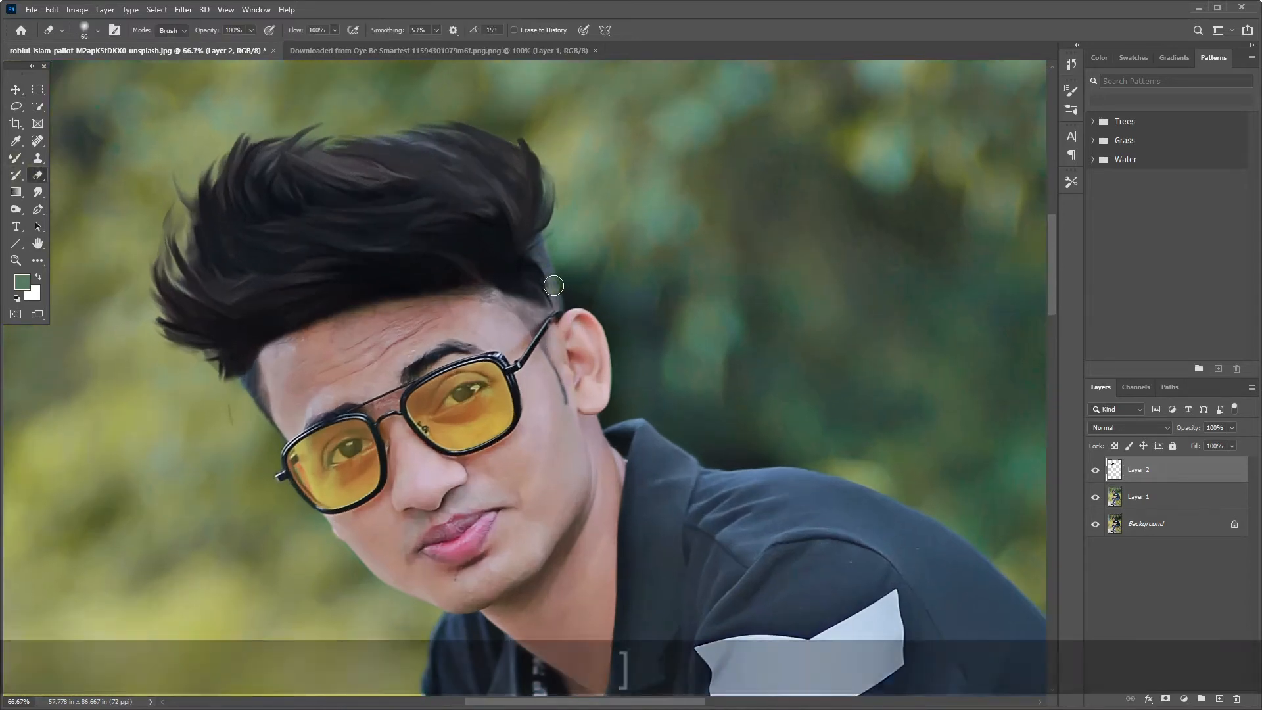
{"action": "key", "text": "bracketleft"}
{"action": "key", "text": "bracketleft"}
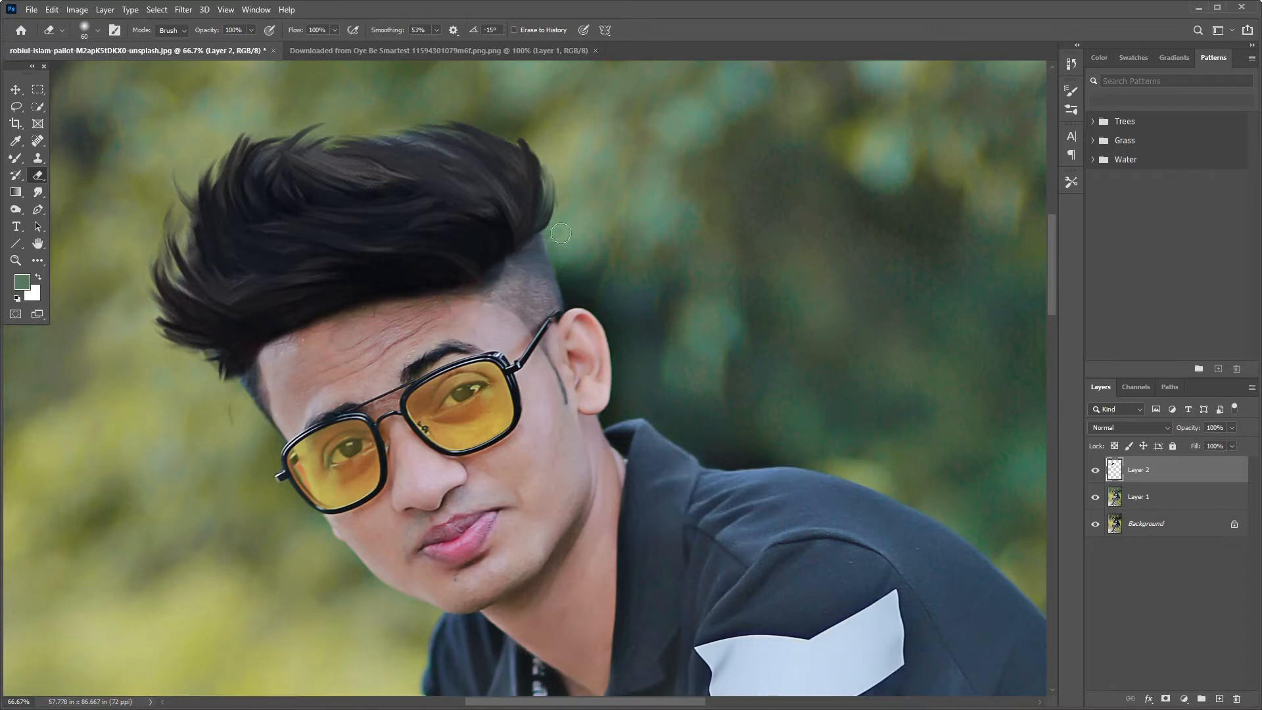
{"action": "left_click_drag", "start_coordinate": [225, 398], "coordinate": [243, 439]}
{"action": "mouse_move", "coordinate": [211, 368]}
{"action": "left_mouse_down"}
{"action": "mouse_move", "coordinate": [257, 389]}
{"action": "mouse_move", "coordinate": [242, 386]}
{"action": "mouse_move", "coordinate": [219, 370]}
{"action": "mouse_move", "coordinate": [262, 380]}
{"action": "mouse_move", "coordinate": [222, 374]}
{"action": "left_mouse_up"}
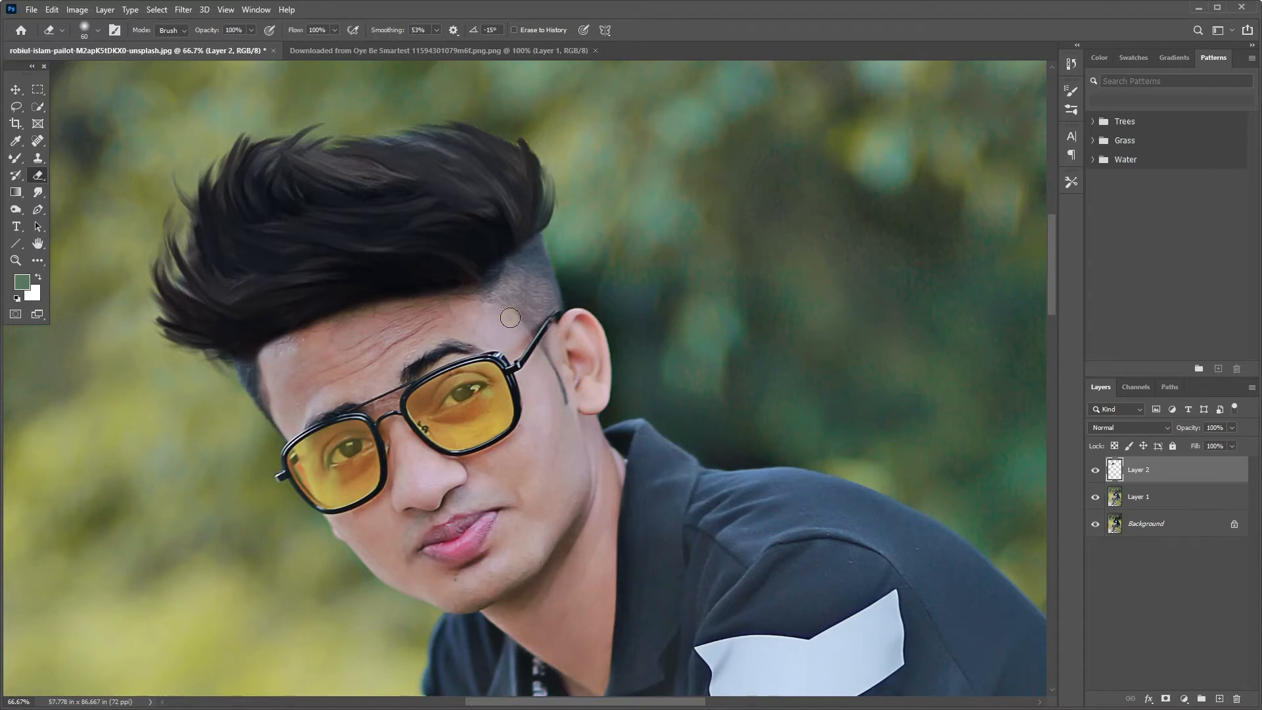
{"action": "key", "text": "ctrl"}
{"action": "left_click", "coordinate": [15, 91]}
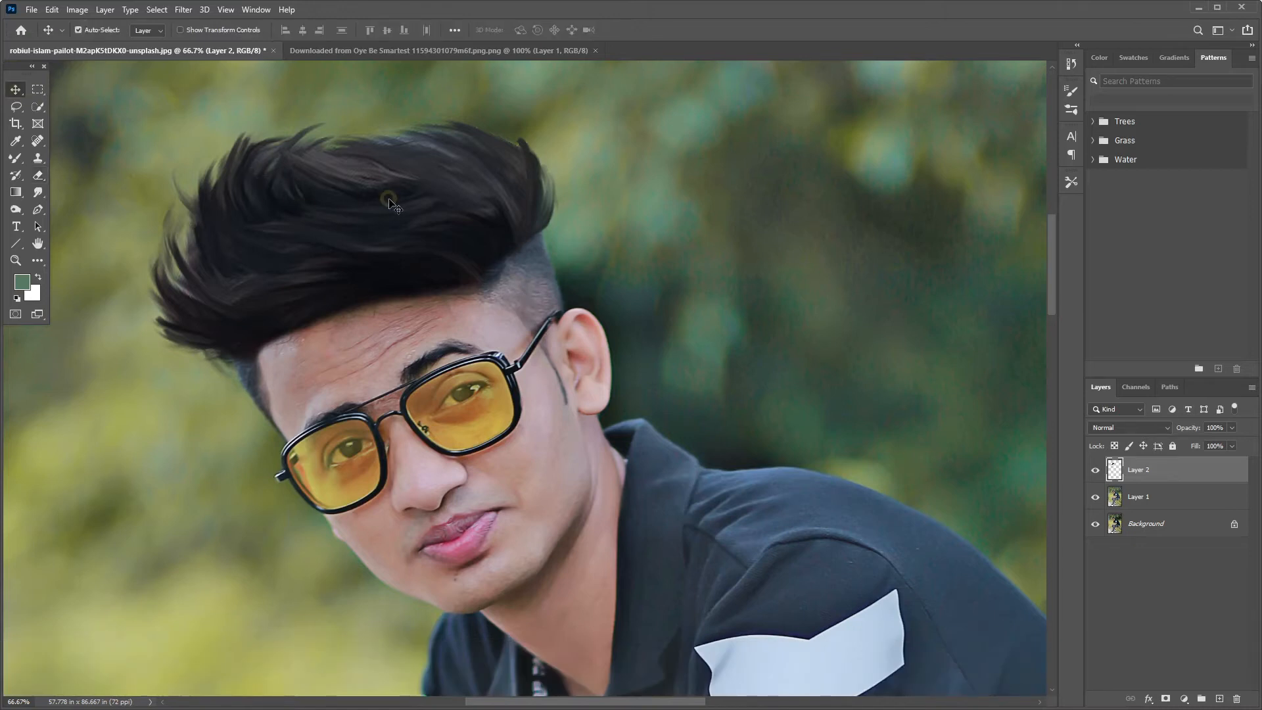
Brighten the hair layer with an RGB Curves point at input 120, output 144.
{"action": "key", "text": "ctrl+m"}
{"action": "left_click_drag", "start_coordinate": [921, 330], "coordinate": [921, 315]}
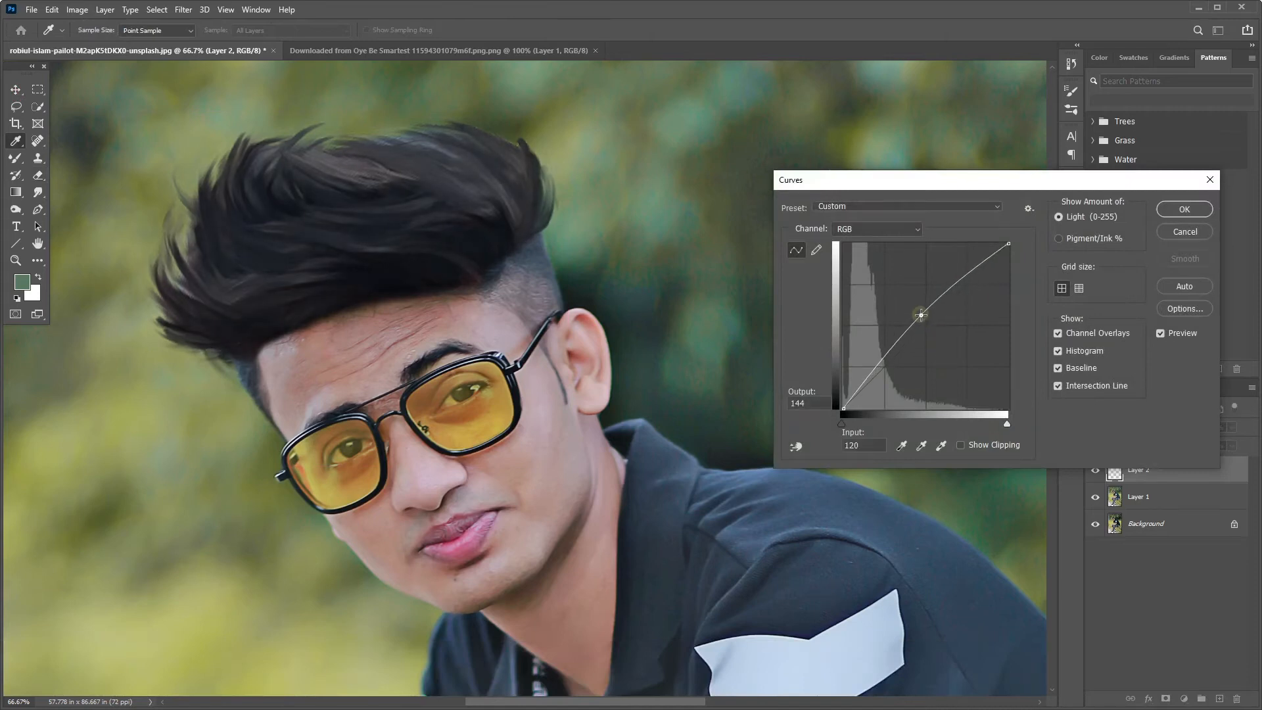
{"action": "left_click", "coordinate": [1184, 209]}
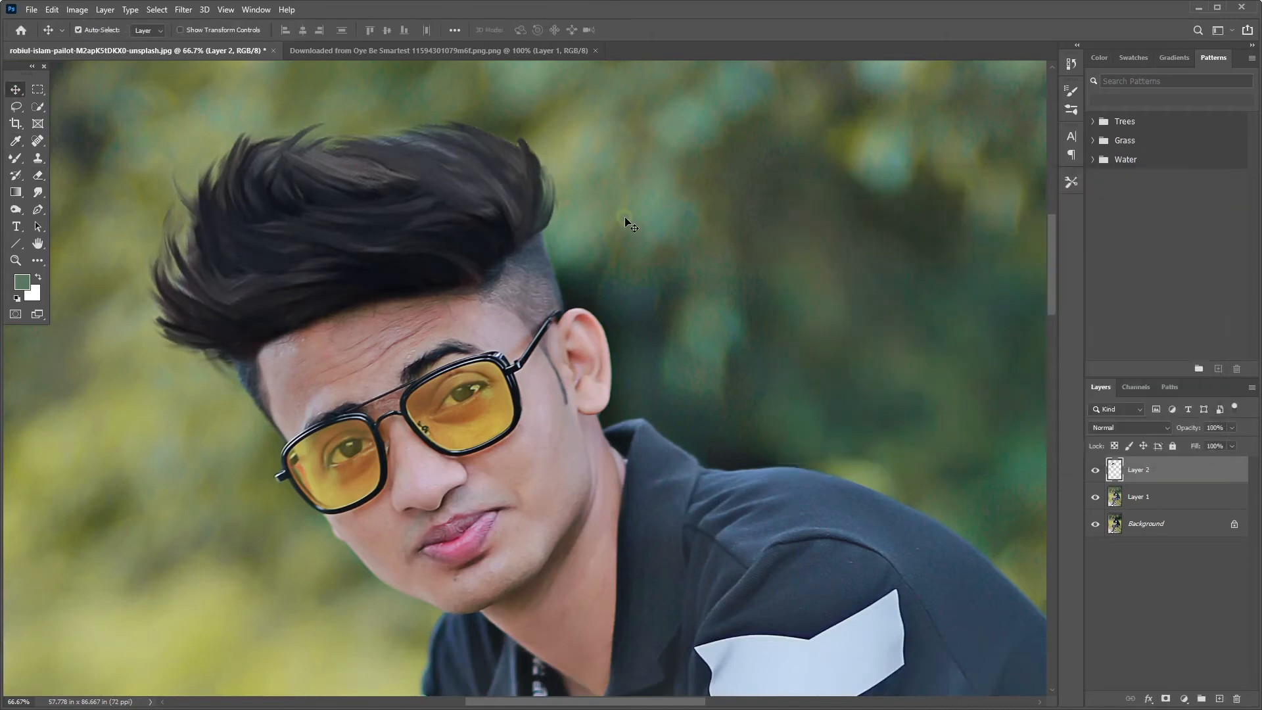
Neutralize the hair color with Hue/Saturation: hue +180, saturation -100, lightness -3.
{"action": "key", "text": "ctrl+u"}
{"action": "left_click_drag", "start_coordinate": [1049, 351], "coordinate": [983, 349]}
{"action": "left_click_drag", "start_coordinate": [1054, 385], "coordinate": [1049, 384]}
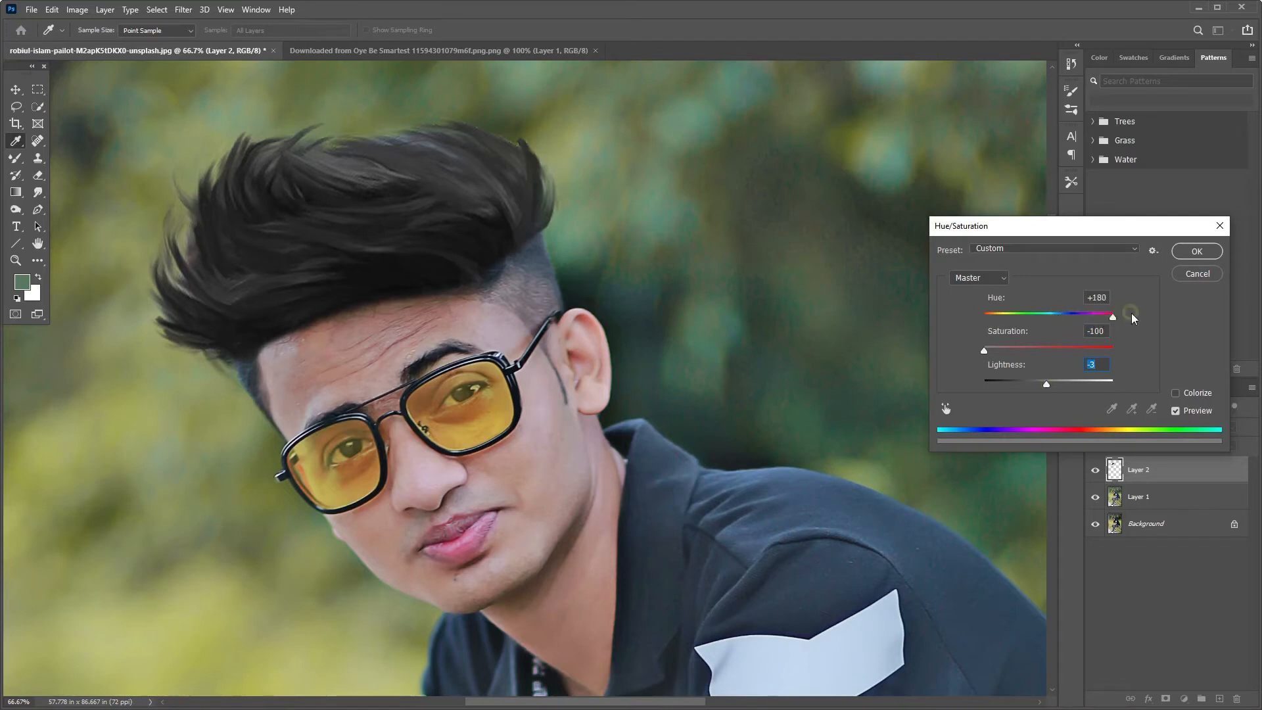
{"action": "left_click", "coordinate": [1196, 251]}
{"action": "key", "text": "v"}
{"action": "key", "text": "ctrl"}
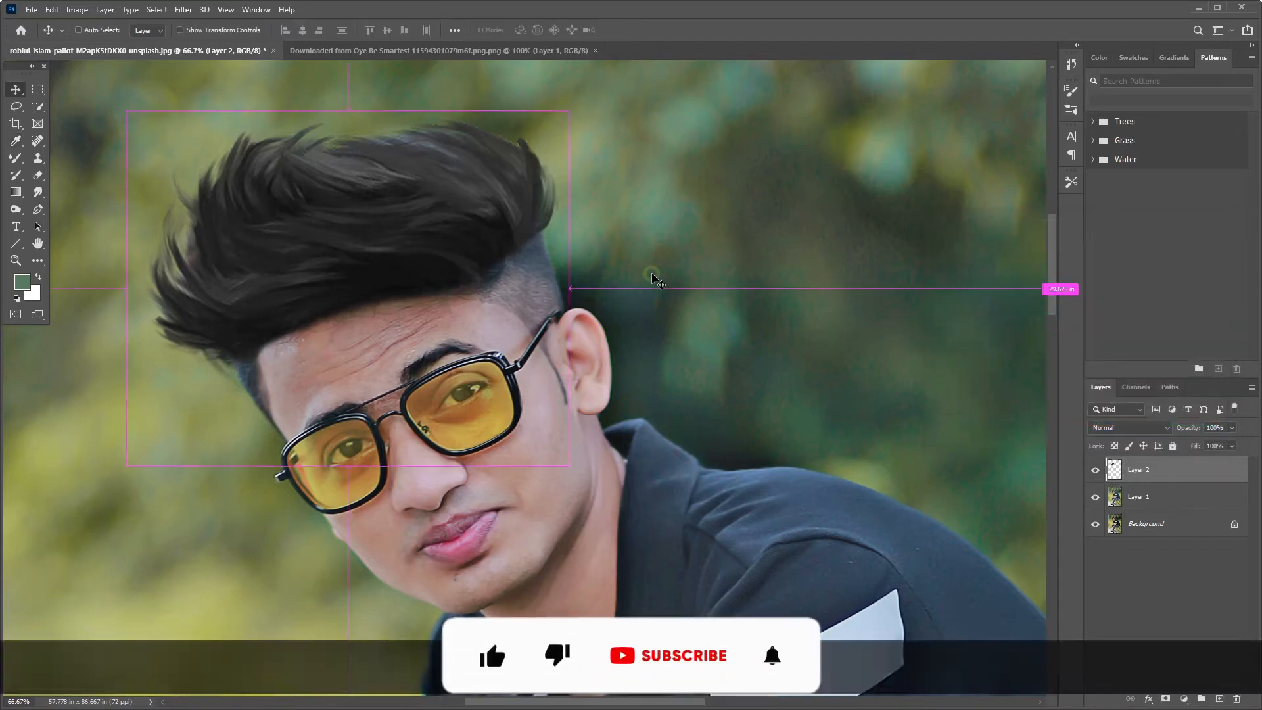
Tint the hair blue with Curves by setting the Blue channel's white point to input 188, output 255 and adjusting its midtones.
{"action": "key", "text": "ctrl+m"}
{"action": "left_click", "coordinate": [858, 230]}
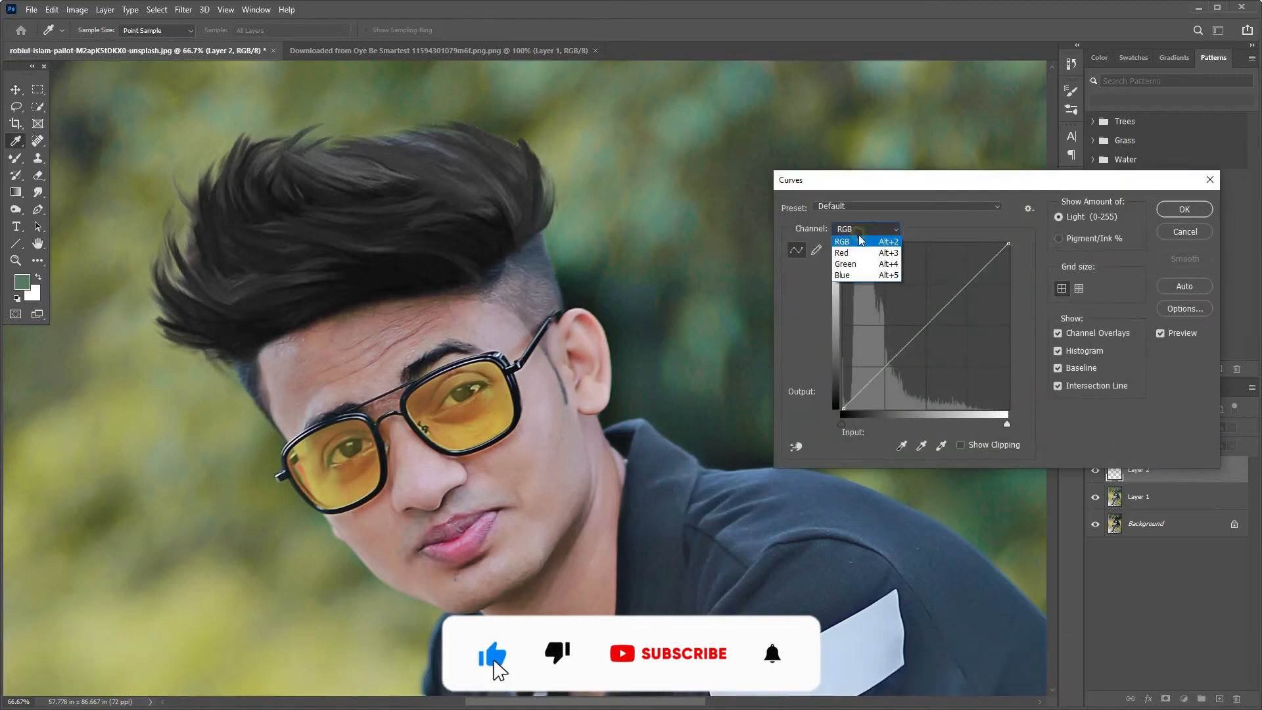
{"action": "left_click", "coordinate": [857, 276]}
{"action": "left_click_drag", "start_coordinate": [1009, 244], "coordinate": [965, 236]}
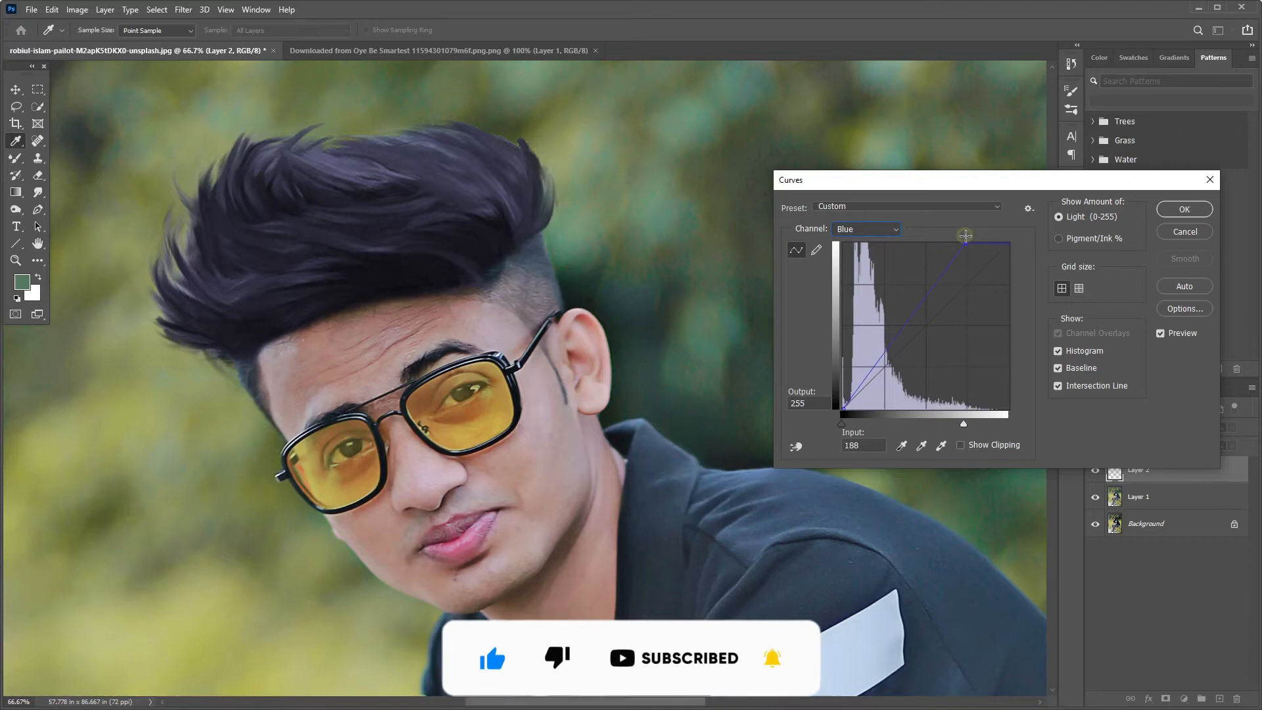
{"action": "left_click", "coordinate": [911, 305]}
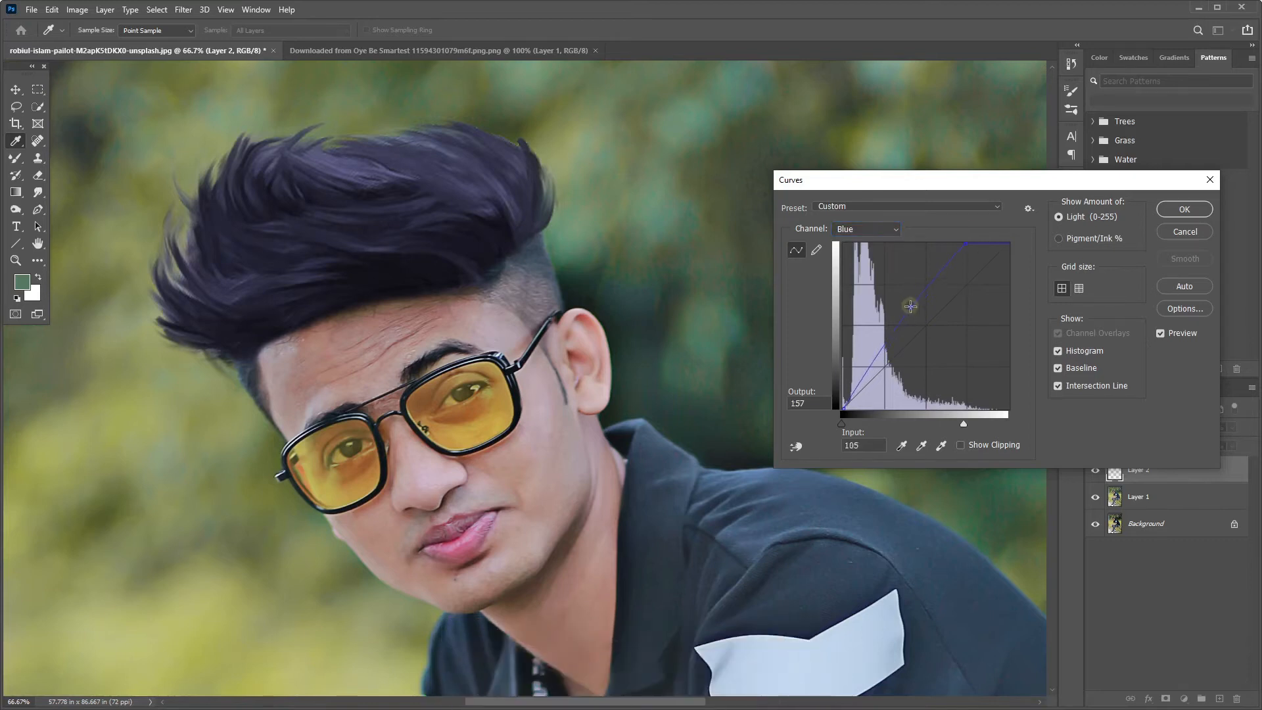
{"action": "left_click_drag", "start_coordinate": [910, 306], "coordinate": [914, 306]}
{"action": "left_click", "coordinate": [1183, 209]}
{"action": "key", "text": "v"}
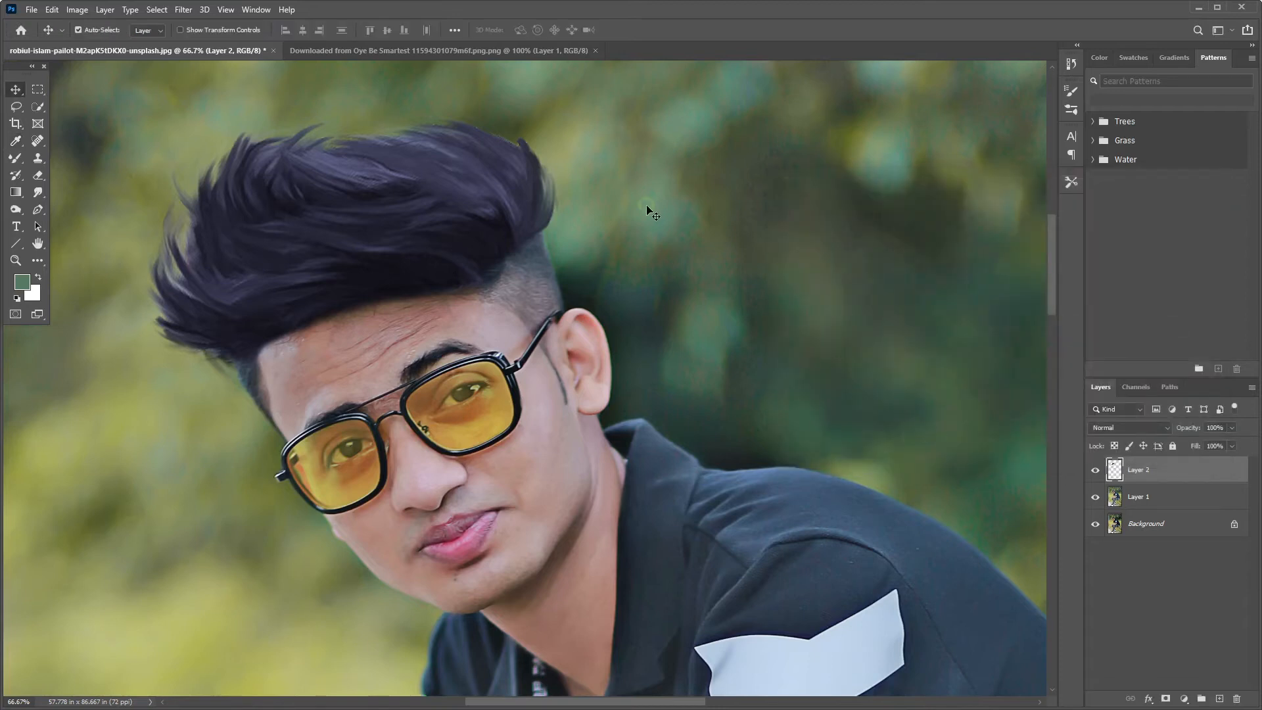
Merge the hair layer down into Layer 1 and toggle that layer's visibility to compare it with the original.
{"action": "key", "text": "ctrl+minus"}
{"action": "key", "text": "ctrl+minus"}
{"action": "key", "text": "ctrl+minus"}
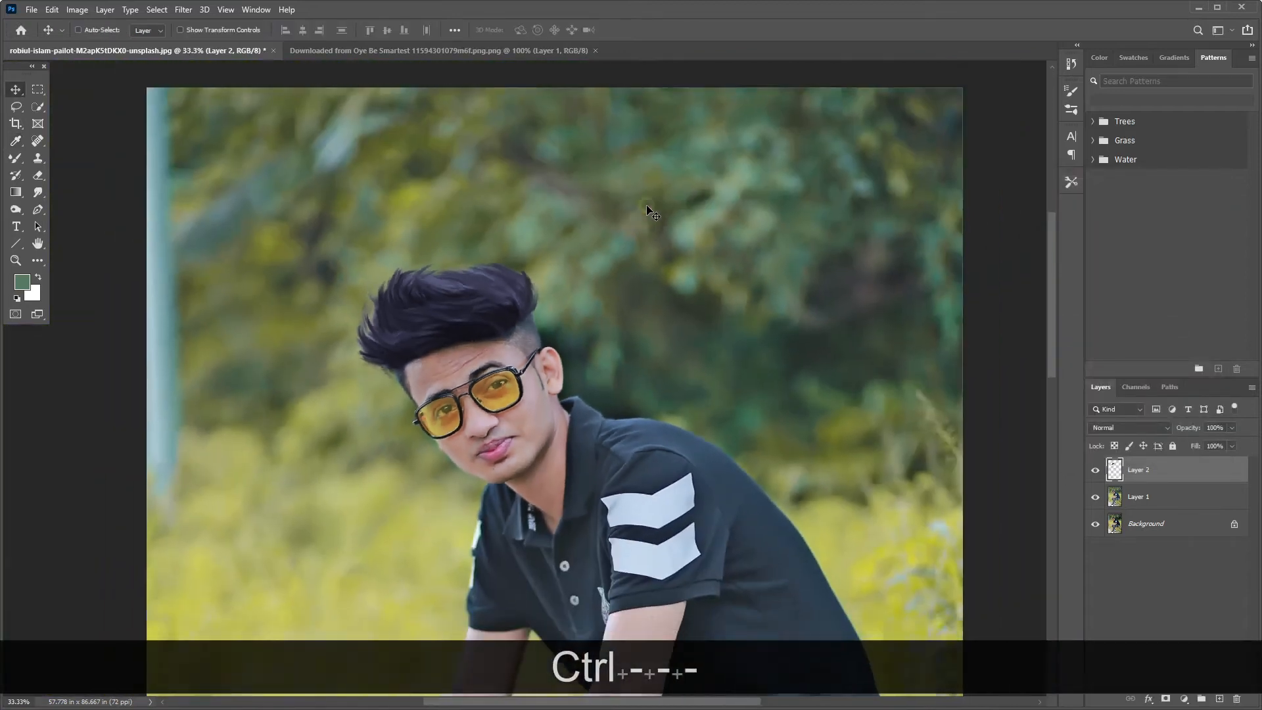
{"action": "key", "text": "ctrl+minus"}
{"action": "key", "text": "ctrl+minus"}
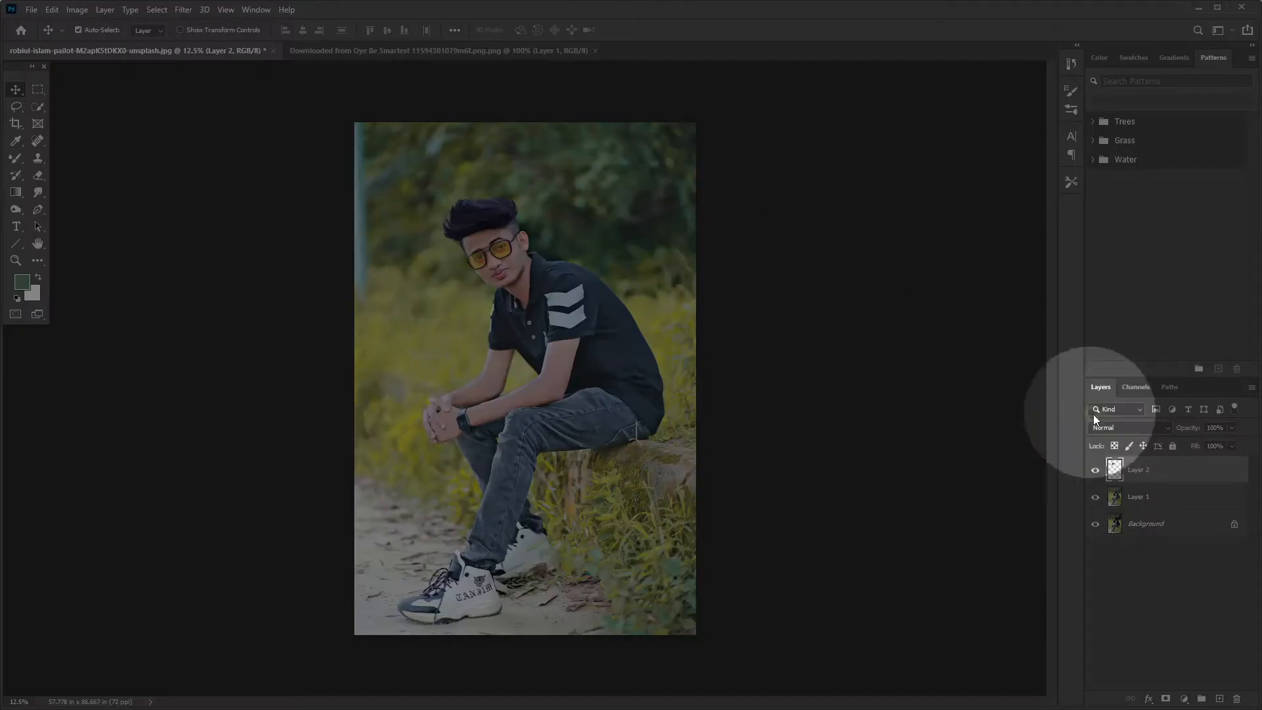
{"action": "right_click", "coordinate": [1143, 471]}
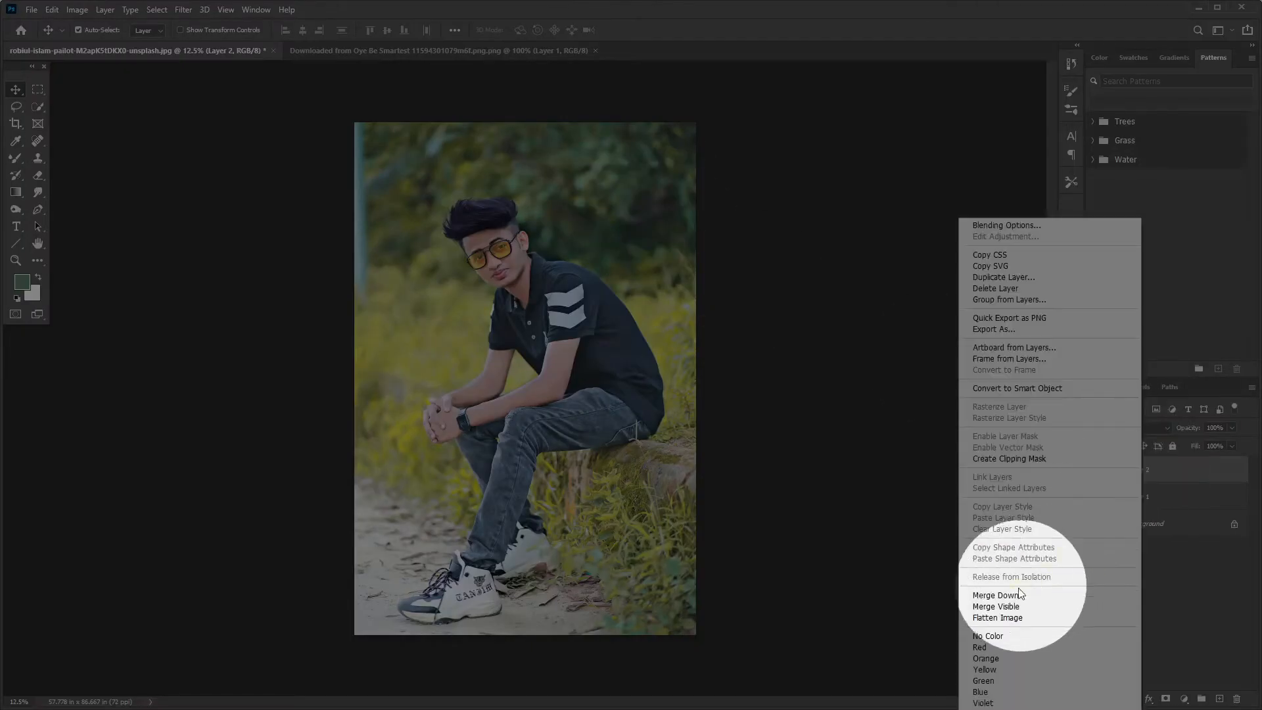
{"action": "left_click", "coordinate": [1025, 594]}
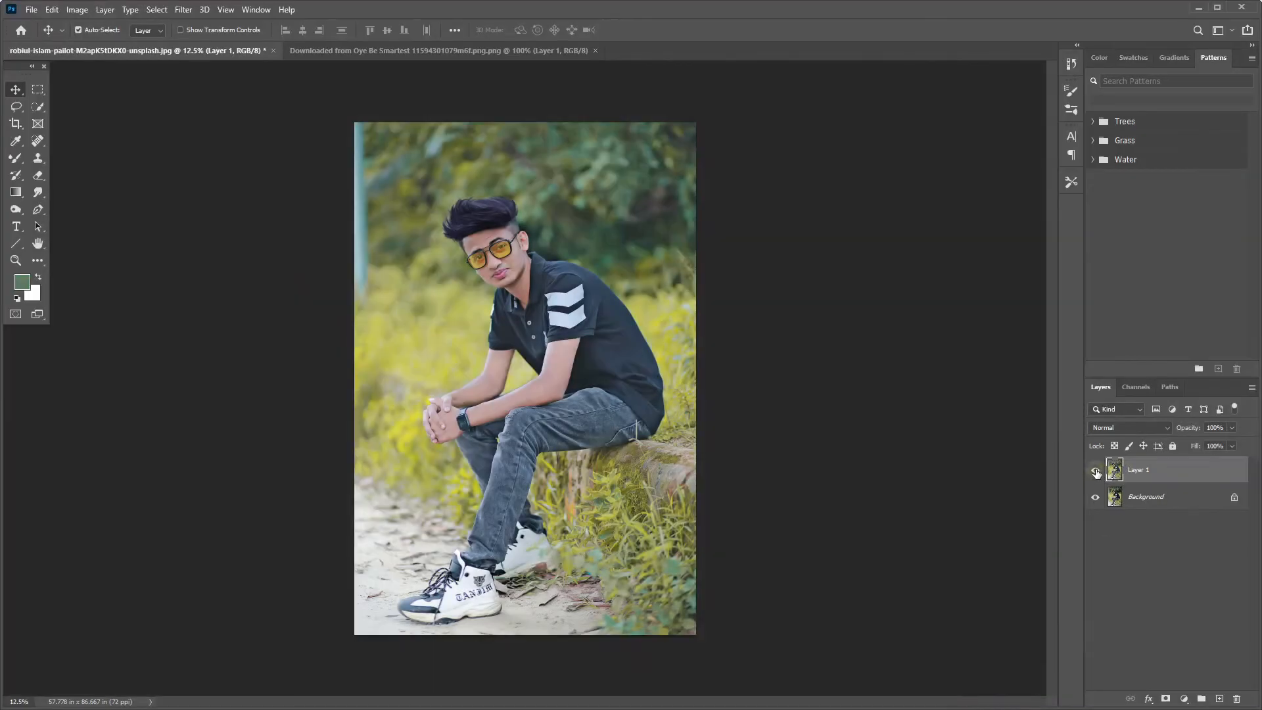
{"action": "left_click", "coordinate": [1095, 471]}
{"action": "left_click", "coordinate": [1095, 471]}
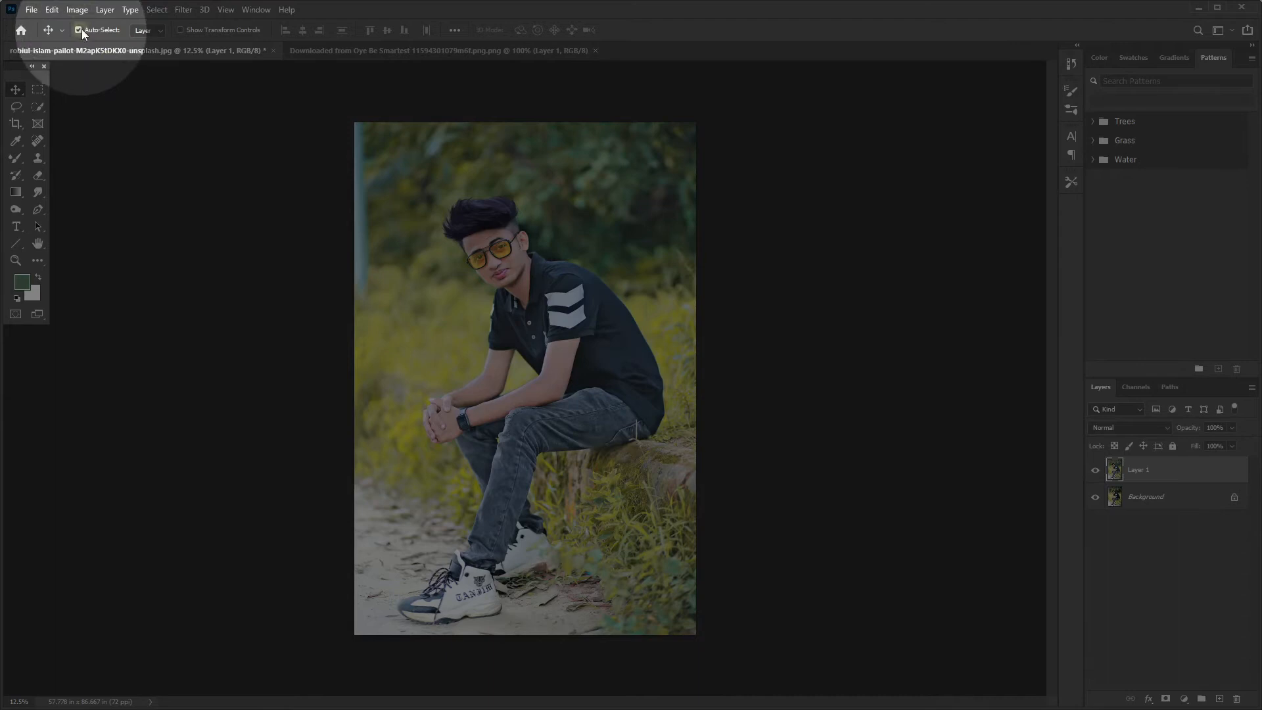
Use Replace Color on the yellow-green grass beside the man's back, shifting hue to about -44 and slightly adjusting saturation.
{"action": "left_click", "coordinate": [77, 9]}
{"action": "mouse_move", "coordinate": [102, 46]}
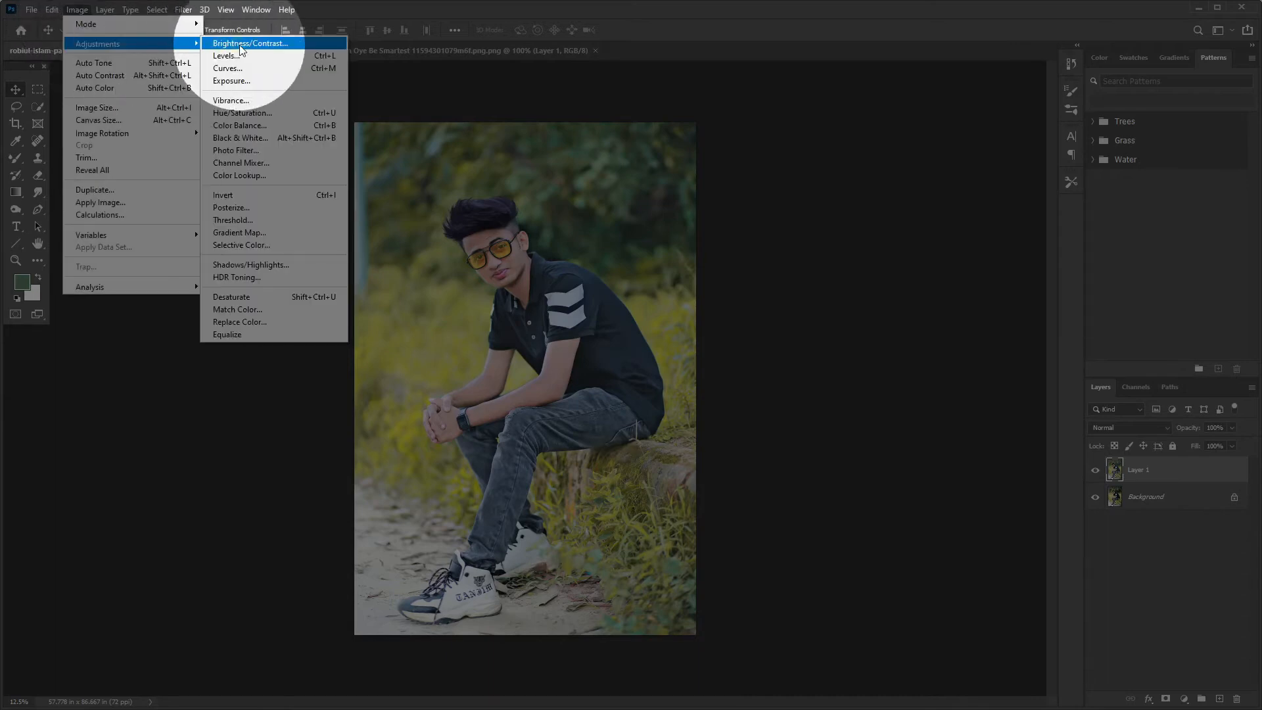
{"action": "left_click", "coordinate": [269, 322]}
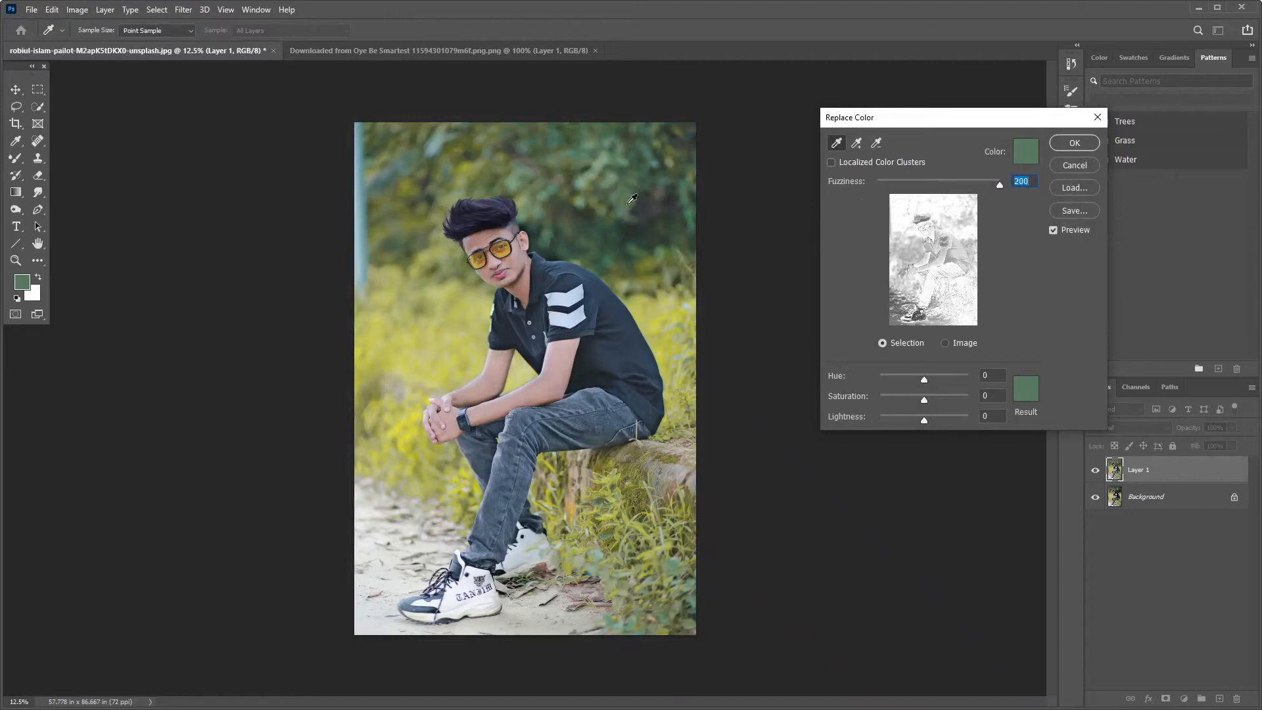
{"action": "left_click", "coordinate": [650, 313]}
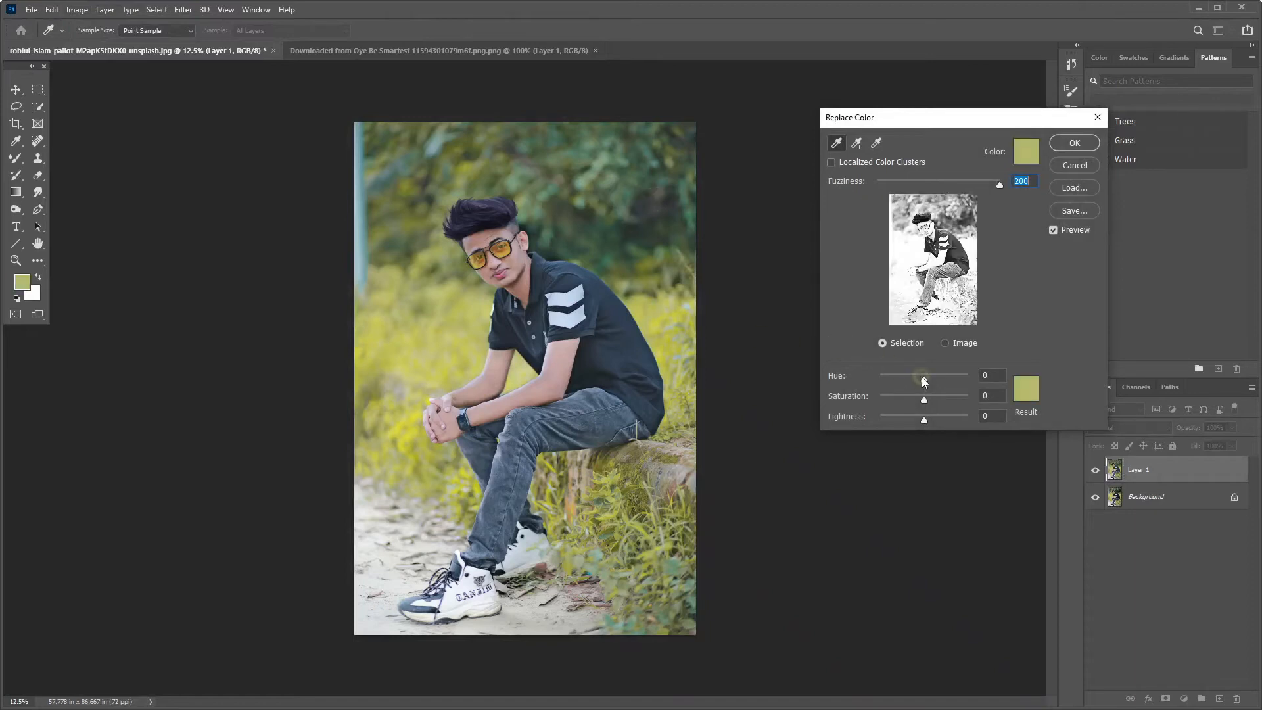
{"action": "left_click_drag", "start_coordinate": [920, 381], "coordinate": [914, 379]}
{"action": "key", "text": "Down"}
{"action": "key", "text": "Up"}
{"action": "key", "text": "Up"}
{"action": "key", "text": "Up"}
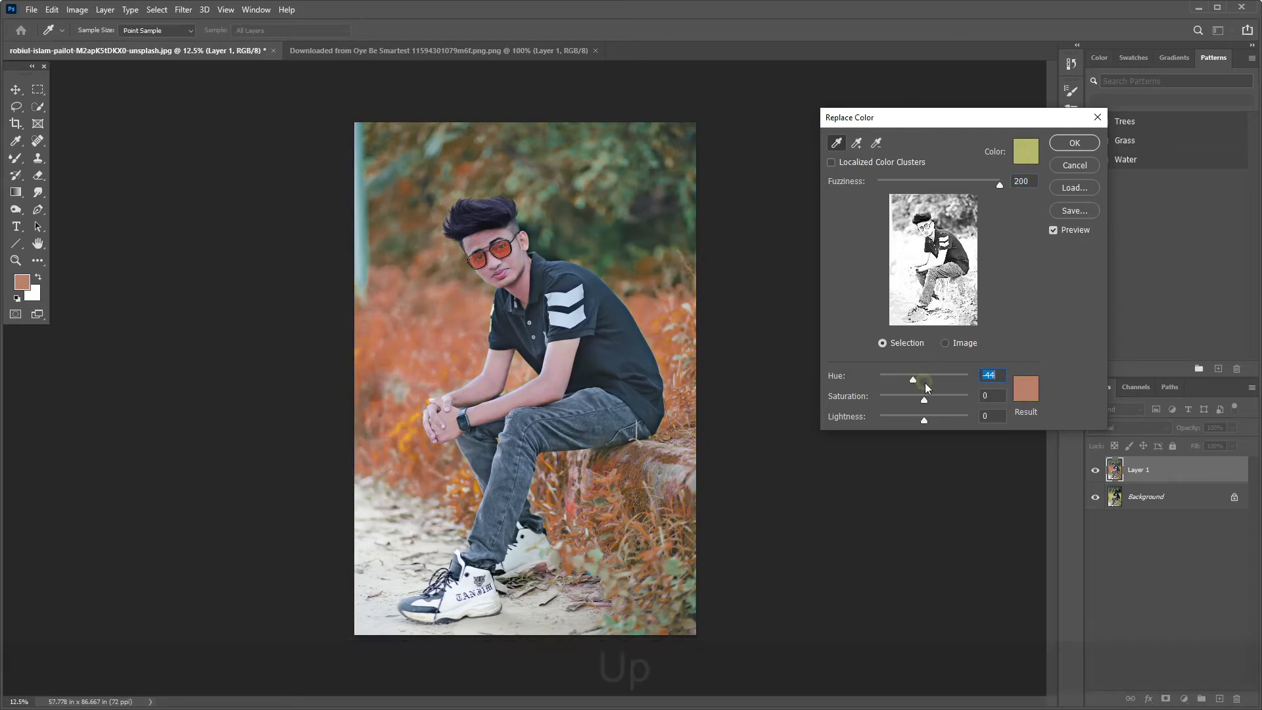
{"action": "key", "text": "Up"}
{"action": "key", "text": "Up"}
{"action": "mouse_move", "coordinate": [925, 400]}
{"action": "left_mouse_down"}
{"action": "mouse_move", "coordinate": [943, 401]}
{"action": "mouse_move", "coordinate": [922, 398]}
{"action": "left_mouse_up"}
{"action": "left_click", "coordinate": [1066, 142]}
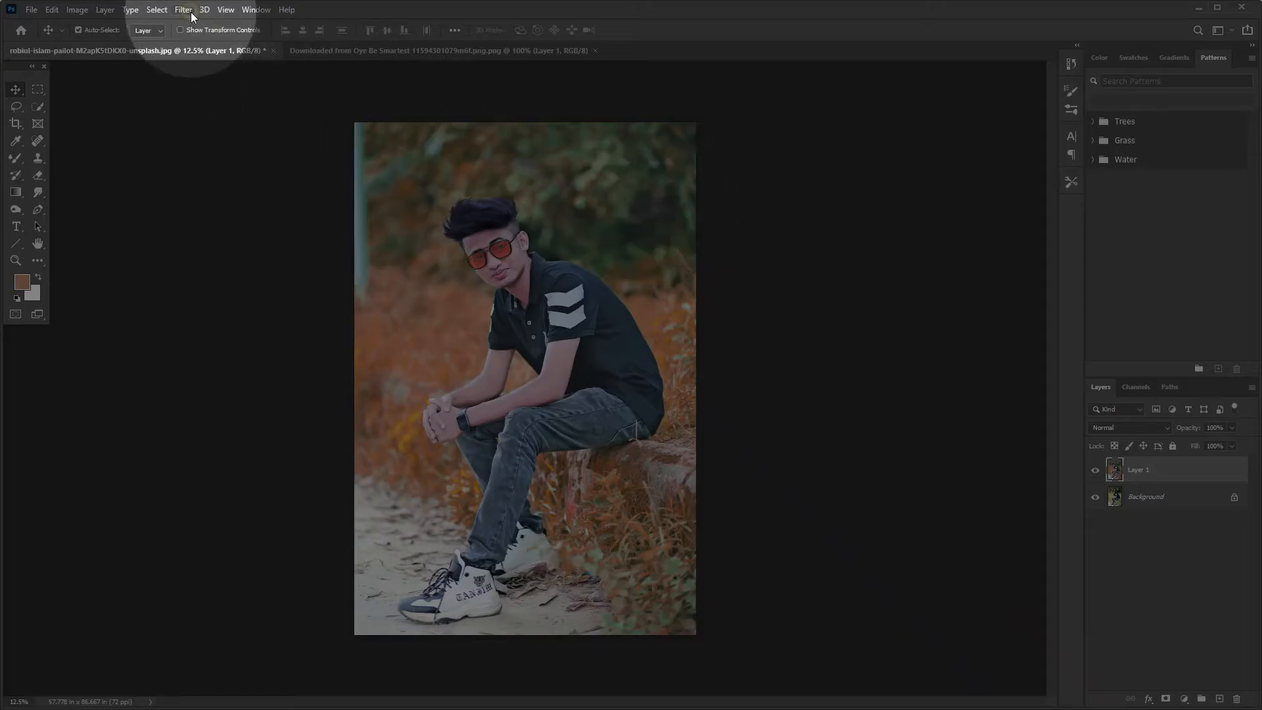
Open Layer 1 in the Camera Raw Filter and set Shadows to +72, Whites to +22 and Blacks to -19.
{"action": "left_click", "coordinate": [190, 11]}
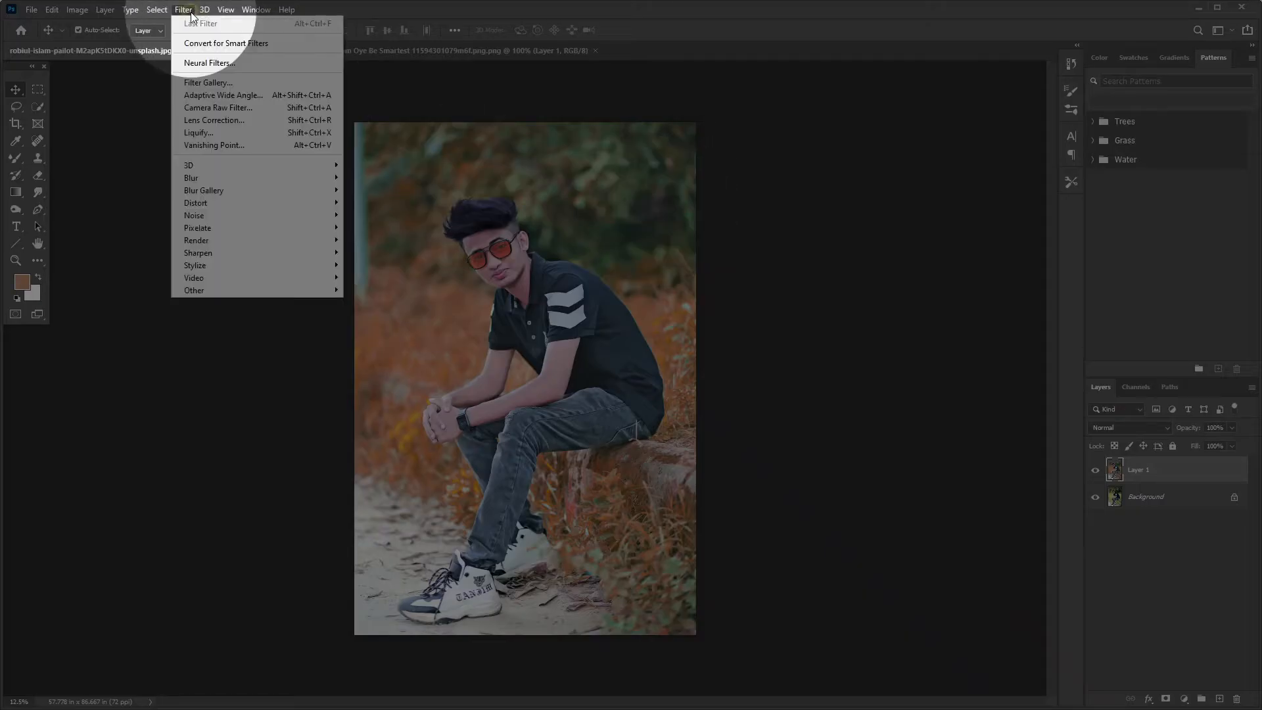
{"action": "left_click", "coordinate": [251, 107]}
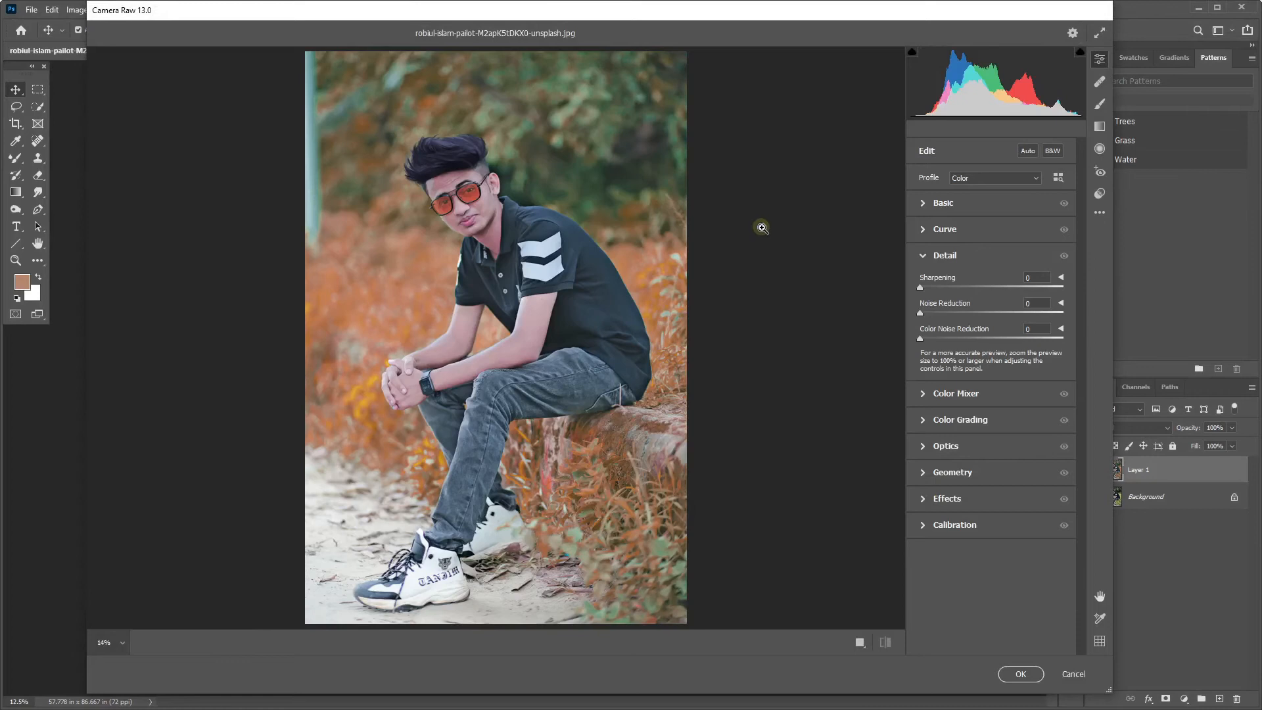
{"action": "left_click", "coordinate": [924, 203]}
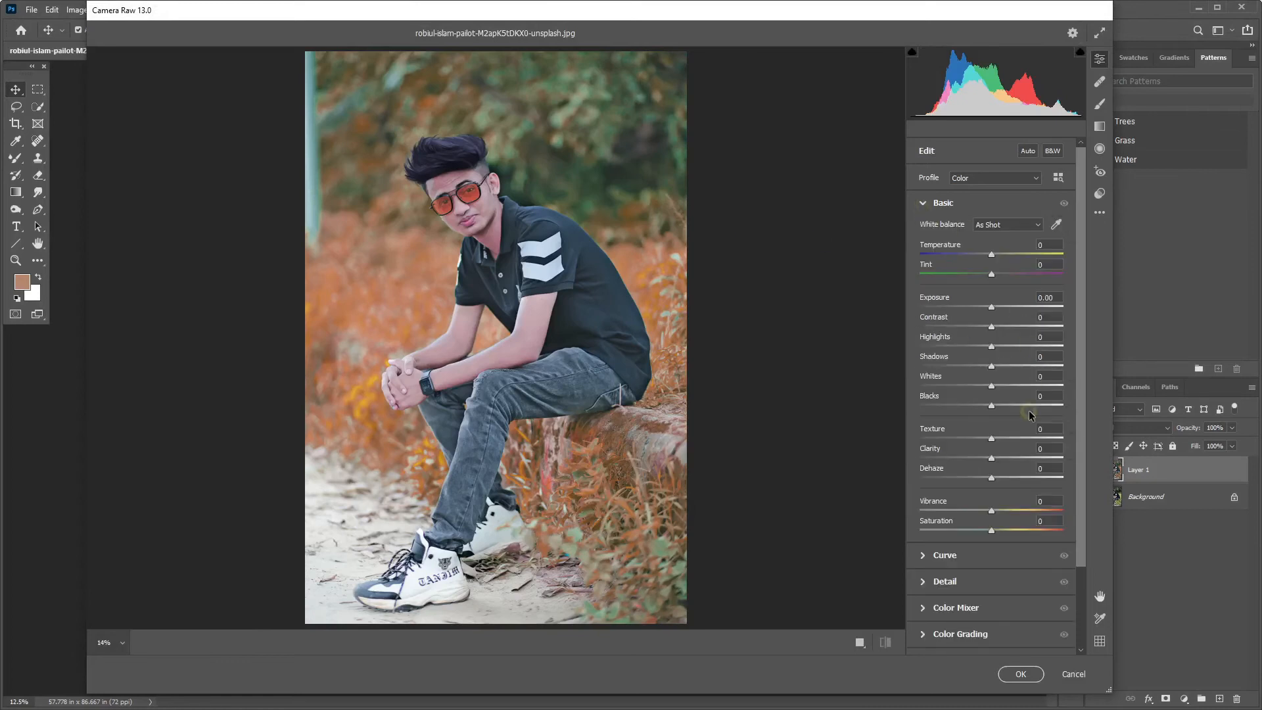
{"action": "left_click_drag", "start_coordinate": [1008, 363], "coordinate": [1044, 364]}
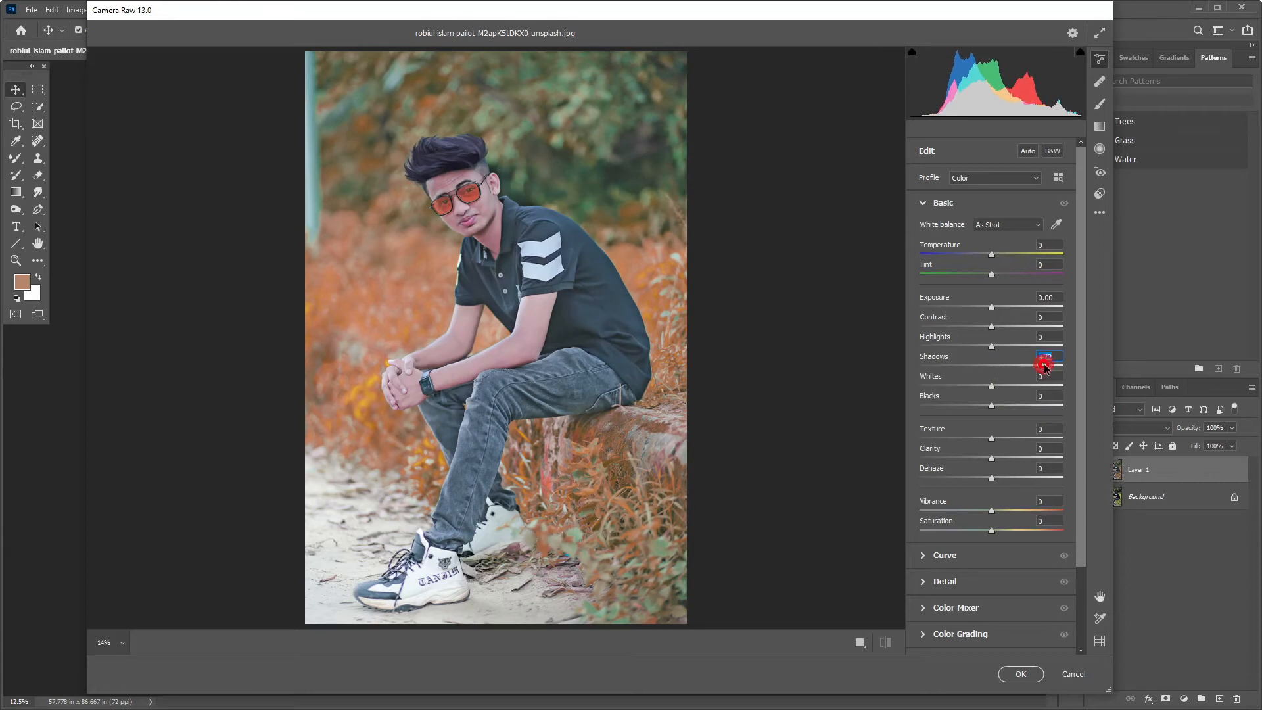
{"action": "left_click_drag", "start_coordinate": [992, 388], "coordinate": [1007, 388]}
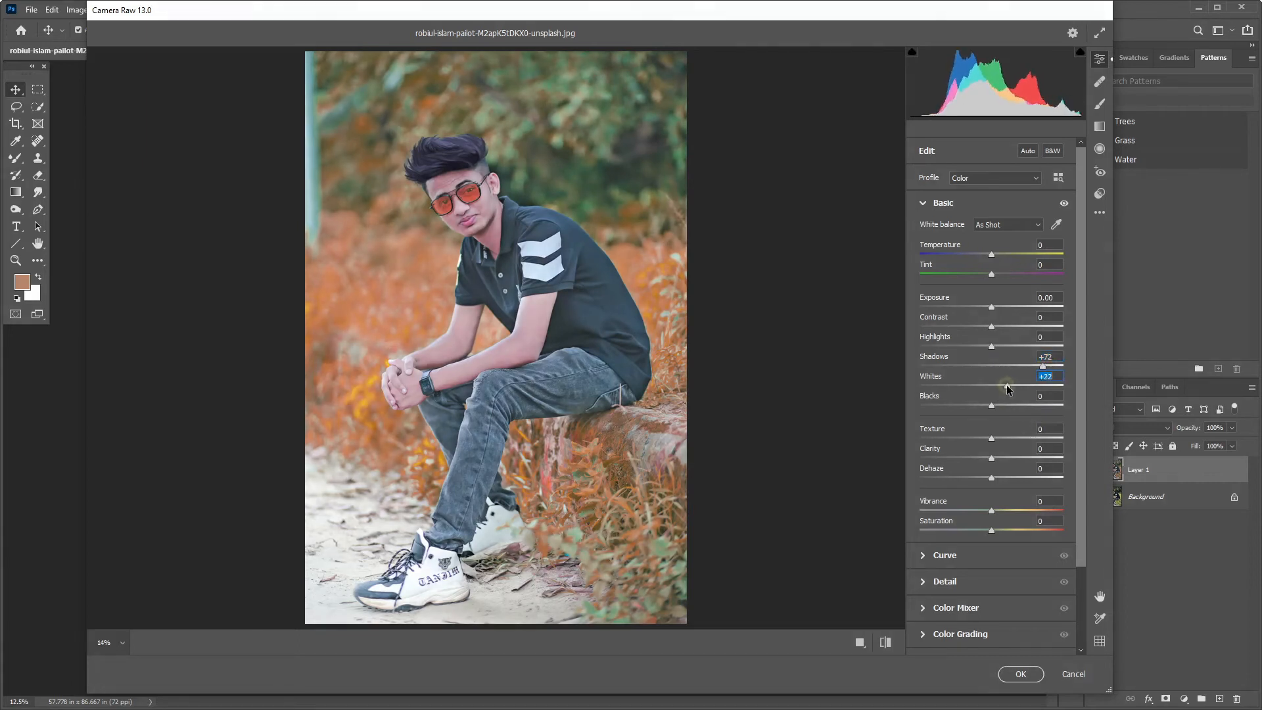
{"action": "left_click_drag", "start_coordinate": [991, 406], "coordinate": [976, 409]}
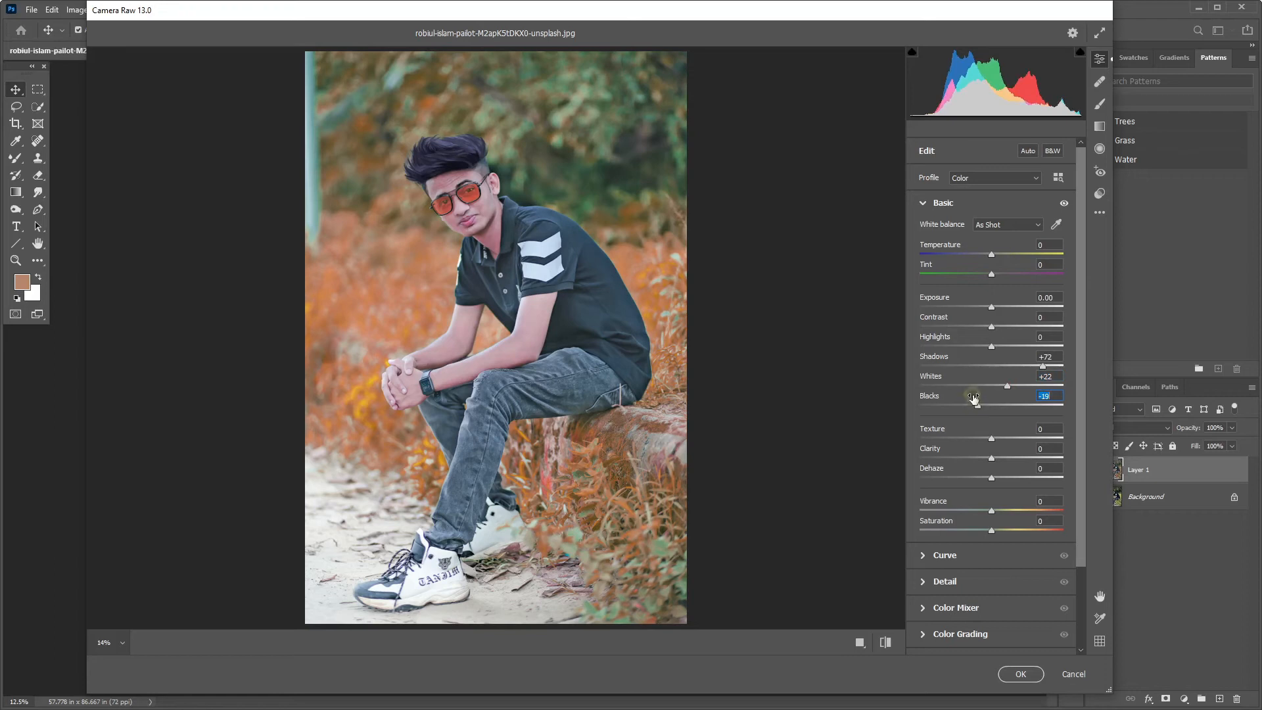
{"action": "left_click", "coordinate": [924, 203]}
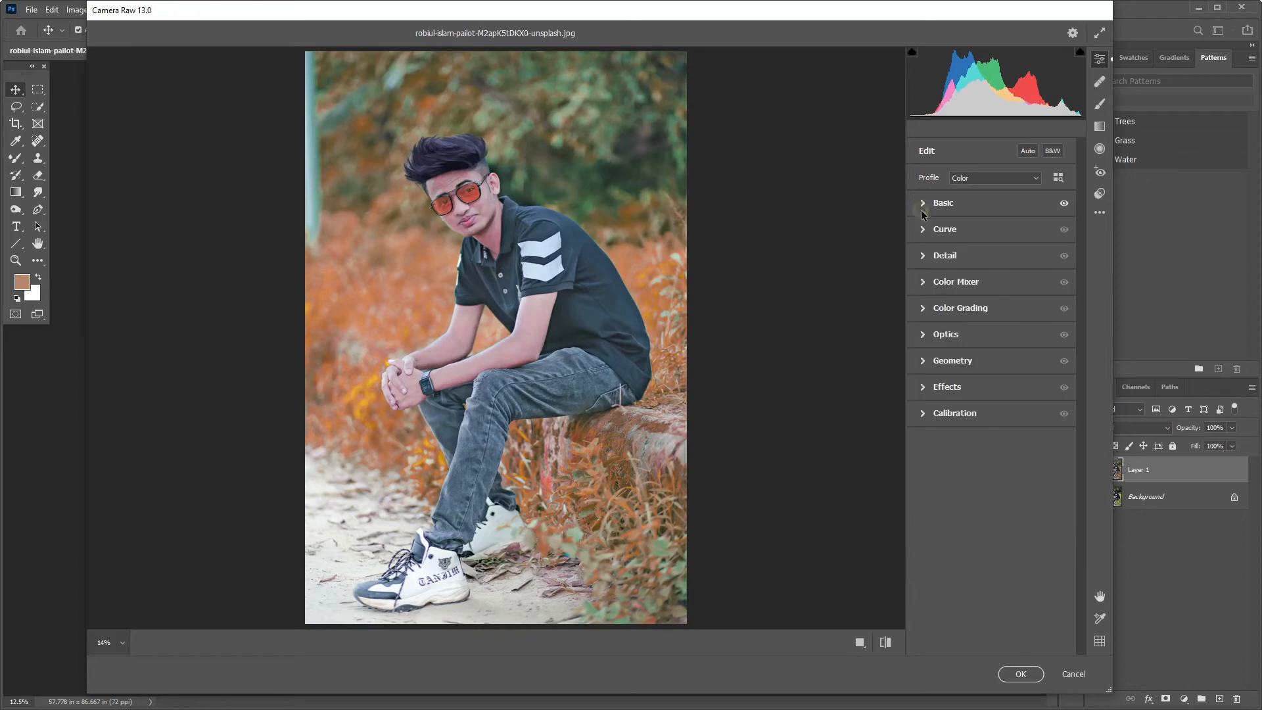
Shift the Color Mixer hues to Yellows -100, Greens -100 and Aquas +100, and adjust the hues from Blues to Magentas.
{"action": "left_click", "coordinate": [923, 282]}
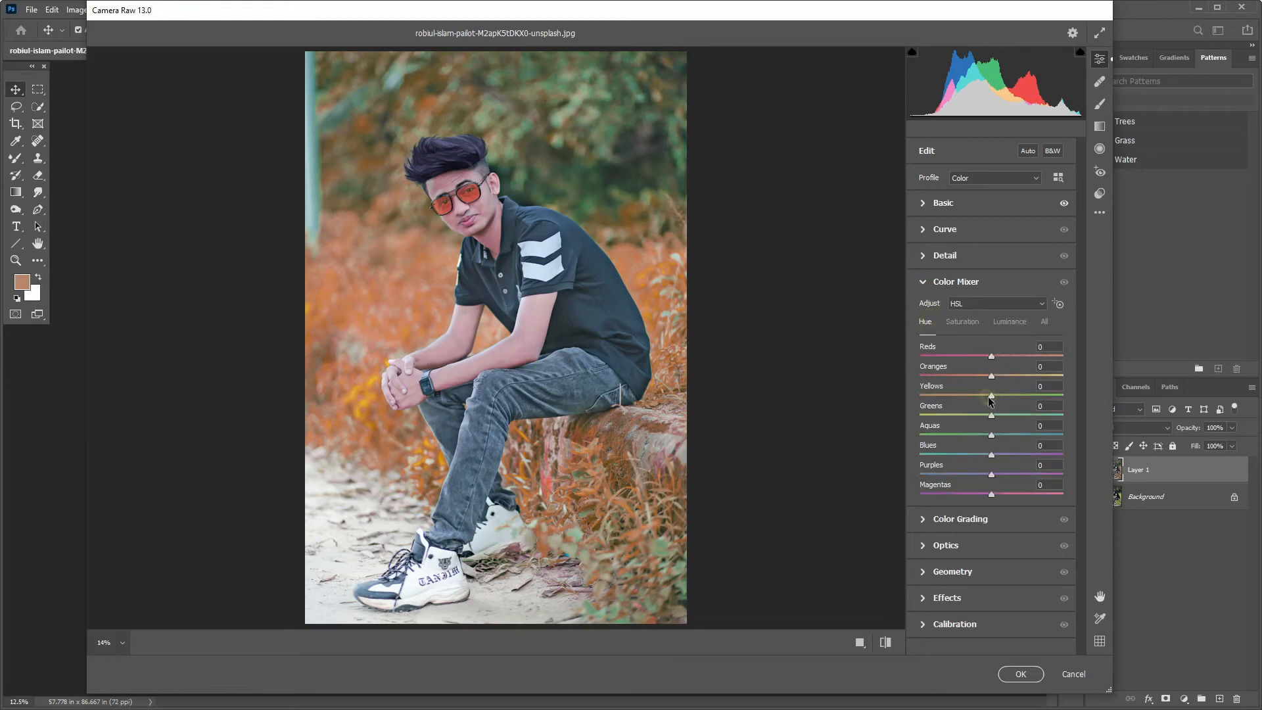
{"action": "left_click_drag", "start_coordinate": [991, 394], "coordinate": [894, 395]}
{"action": "left_click_drag", "start_coordinate": [991, 418], "coordinate": [890, 417]}
{"action": "left_click_drag", "start_coordinate": [993, 438], "coordinate": [947, 436]}
{"action": "left_click_drag", "start_coordinate": [1051, 440], "coordinate": [1083, 440]}
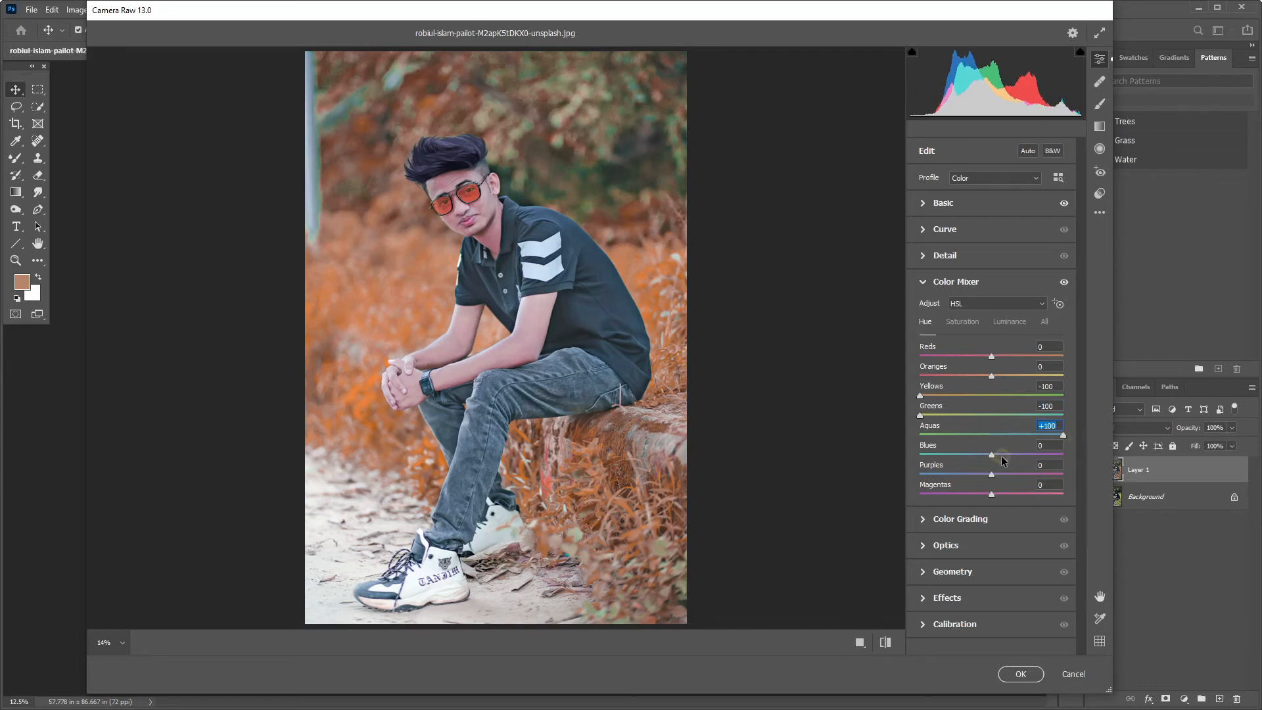
{"action": "left_click_drag", "start_coordinate": [992, 458], "coordinate": [1033, 496]}
Set Color Mixer saturation to Reds -23, Oranges +92, Yellows +73, Greens +62, Aquas +68, Blues +56, Purples +70 and Magentas +6.
{"action": "left_click", "coordinate": [971, 333]}
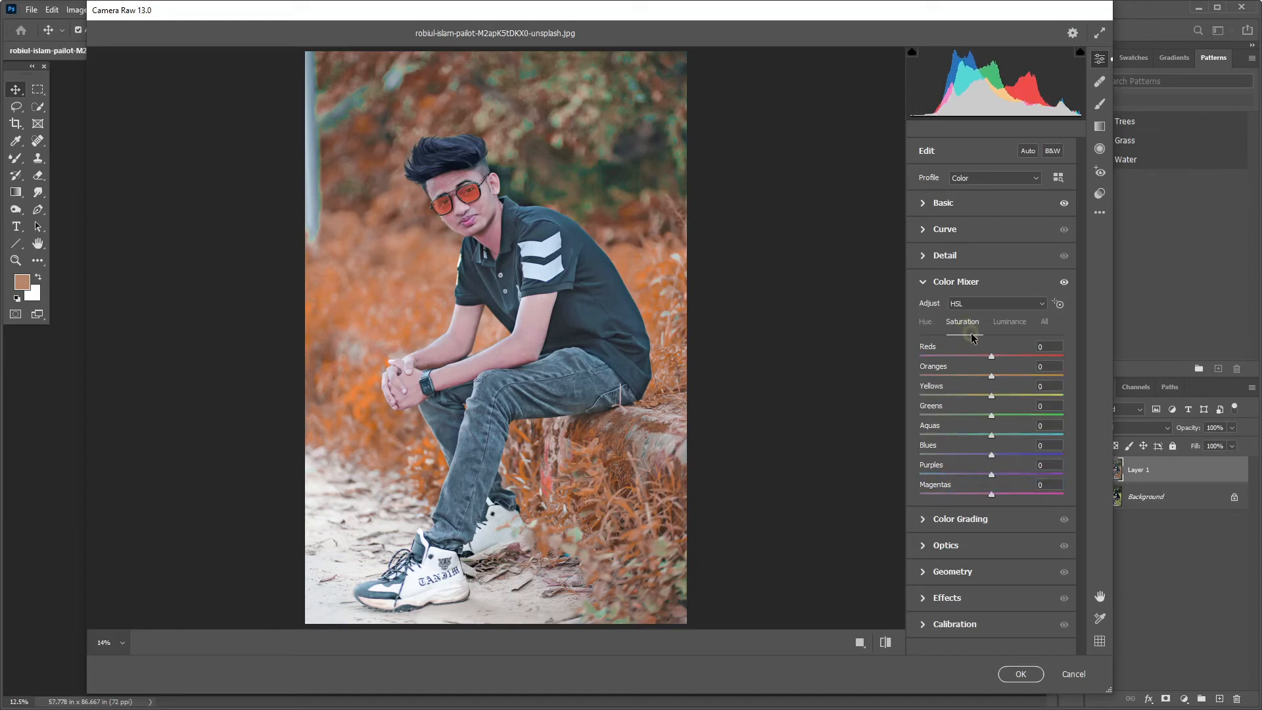
{"action": "left_click_drag", "start_coordinate": [996, 380], "coordinate": [997, 497]}
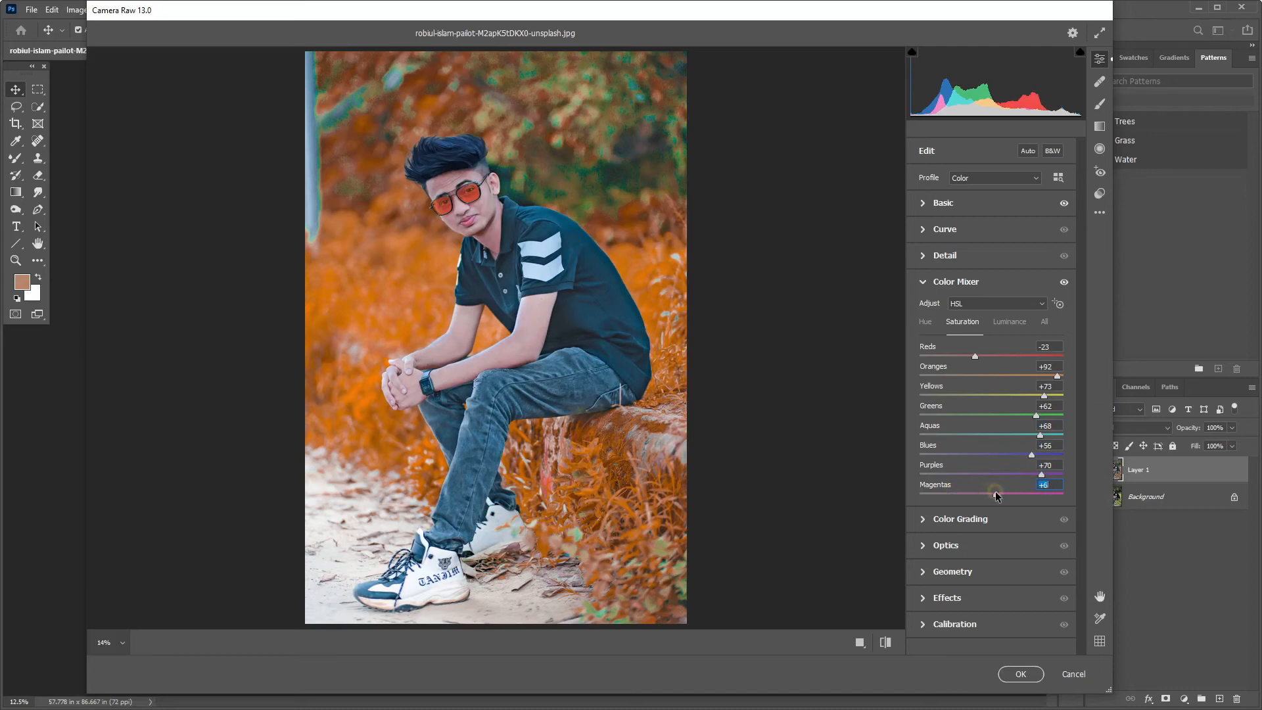
Set Color Mixer luminance to Reds +49, Oranges -2, Greens -17, Aquas -8, Blues -29, Purples -24 and Magentas -11.
{"action": "left_click", "coordinate": [1009, 321]}
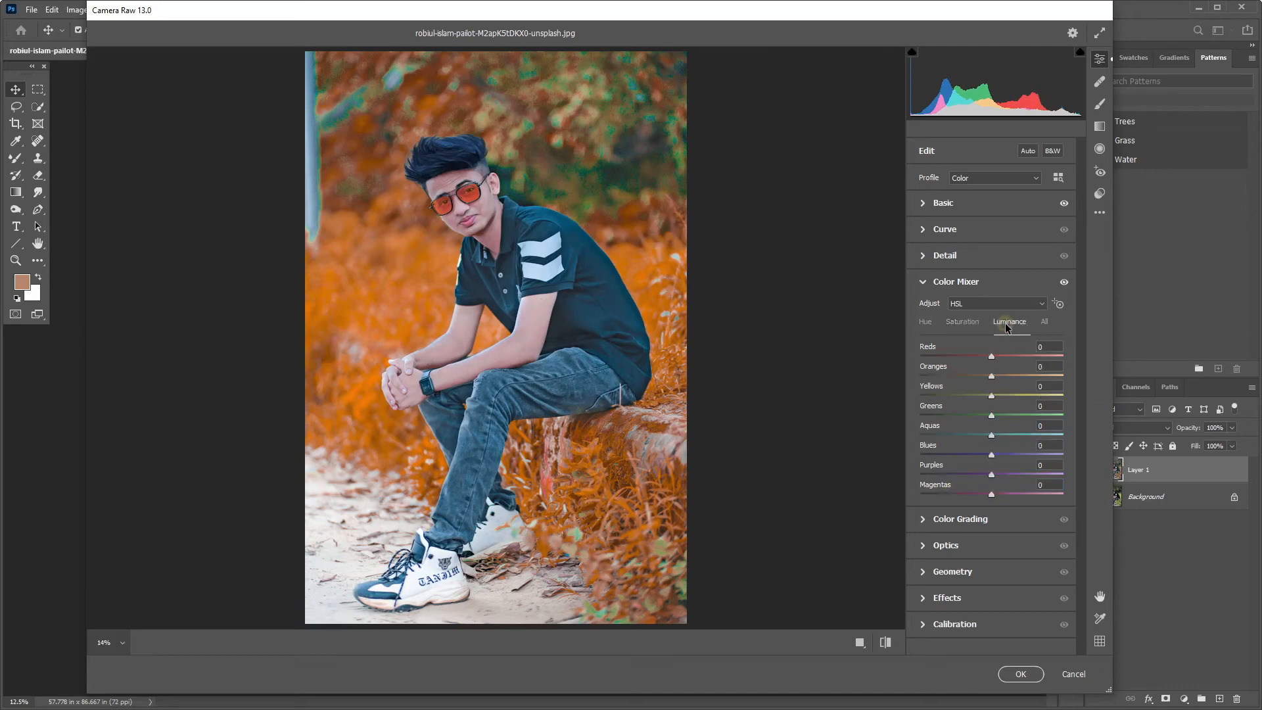
{"action": "left_click_drag", "start_coordinate": [994, 357], "coordinate": [976, 494]}
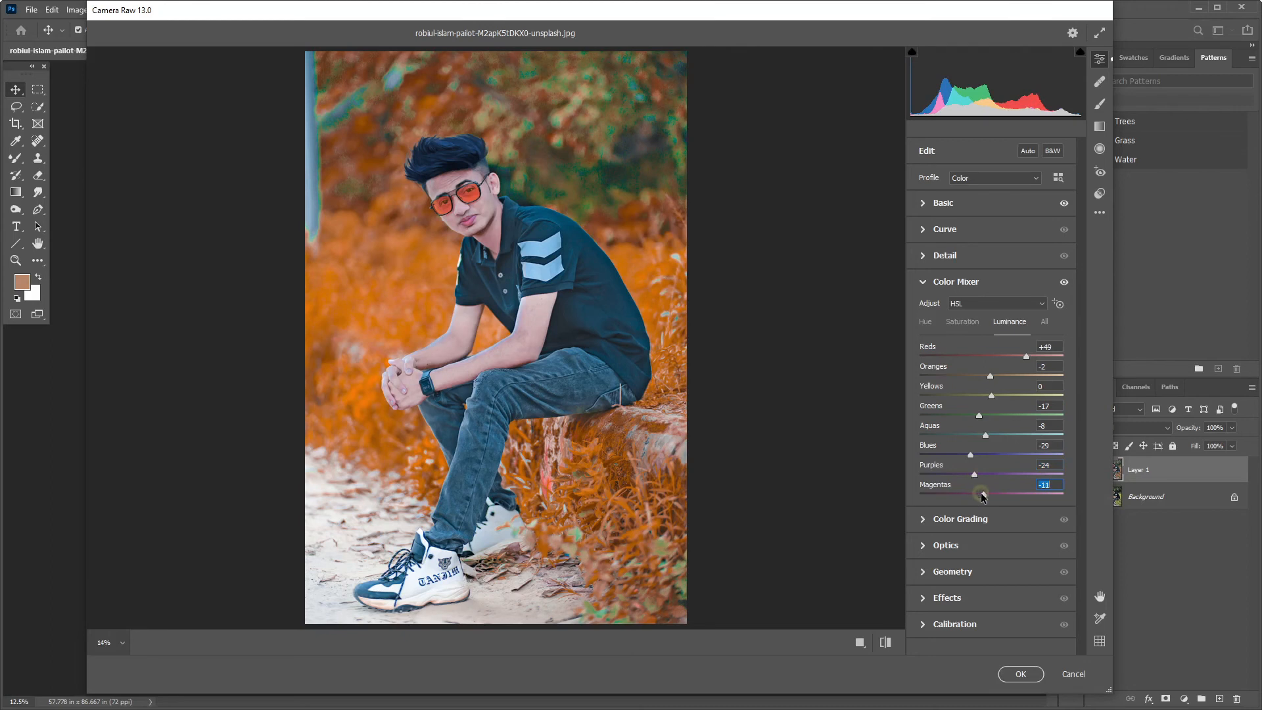
{"action": "left_click", "coordinate": [922, 282]}
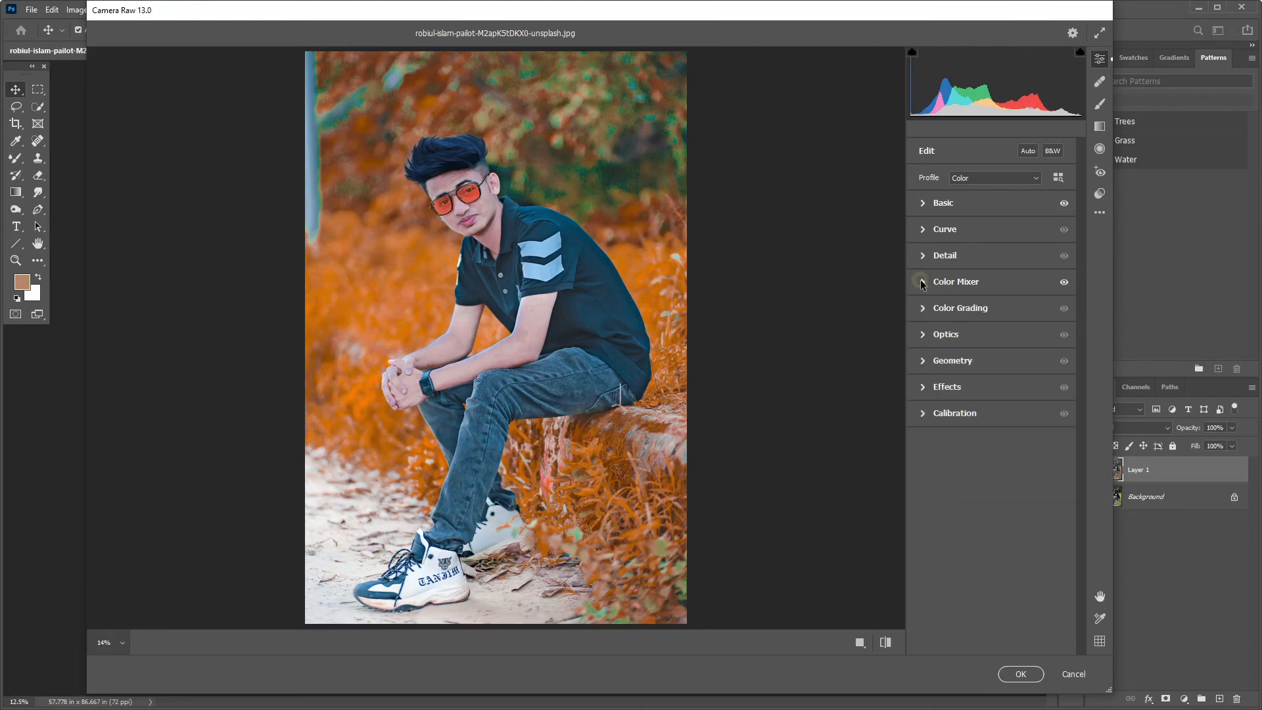
Apply moderate noise reduction and color noise reduction to the photo, plus slight sharpening, in the Detail settings.
{"action": "left_click", "coordinate": [922, 255]}
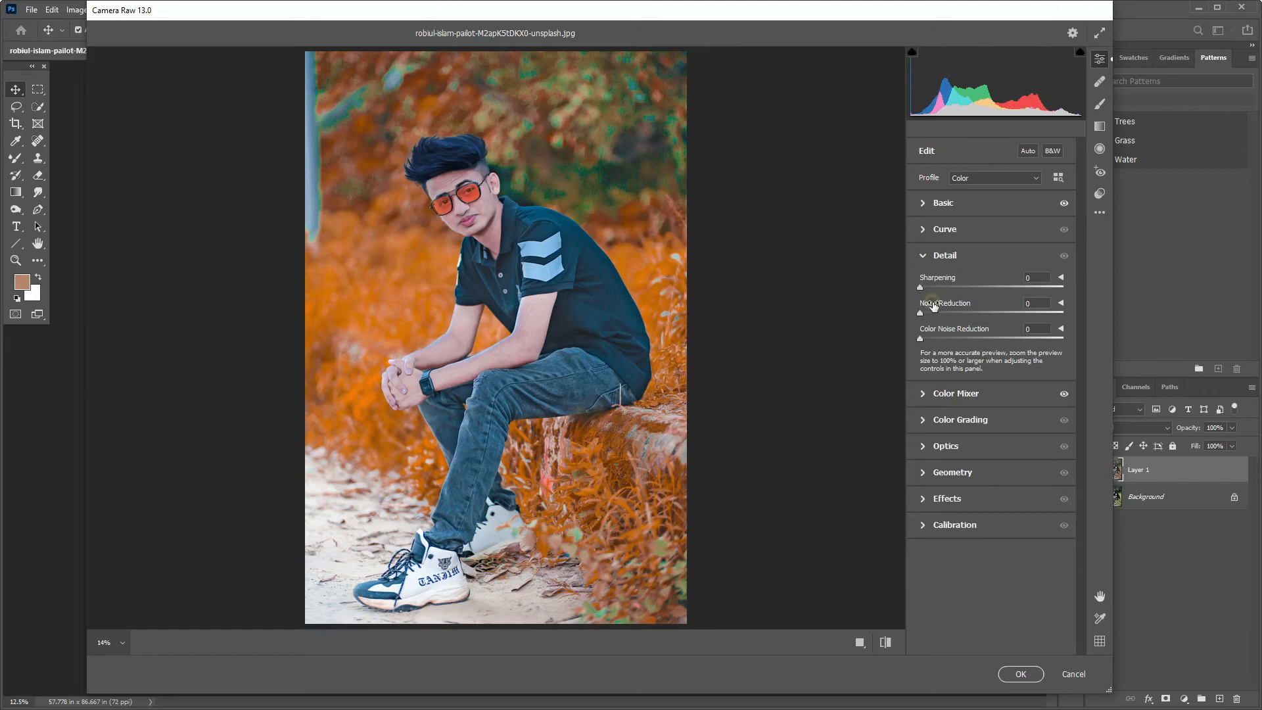
{"action": "left_click_drag", "start_coordinate": [938, 316], "coordinate": [945, 343]}
{"action": "left_click", "coordinate": [927, 287]}
{"action": "left_click", "coordinate": [922, 257]}
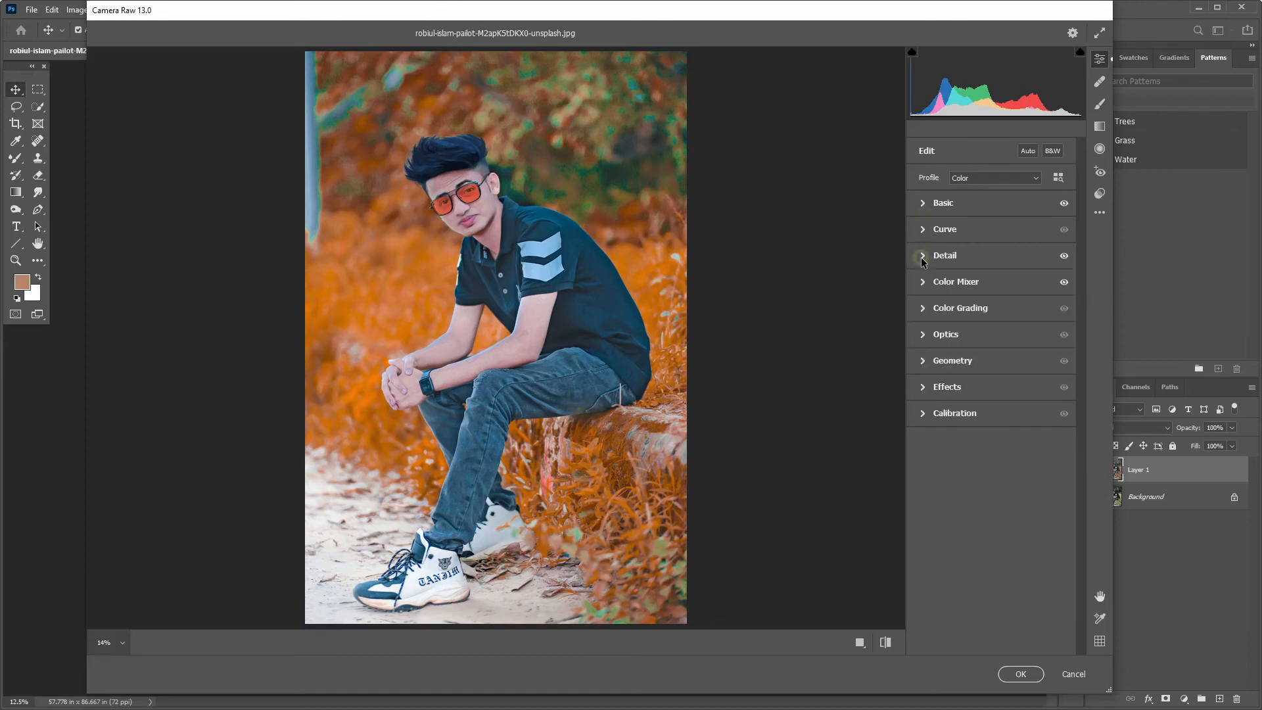
Calibrate the Blue Primary to hue -32 and saturation +14.
{"action": "left_click", "coordinate": [923, 412]}
{"action": "mouse_move", "coordinate": [992, 625]}
{"action": "left_mouse_down"}
{"action": "mouse_move", "coordinate": [968, 623]}
{"action": "mouse_move", "coordinate": [1014, 642]}
{"action": "mouse_move", "coordinate": [1001, 646]}
{"action": "left_mouse_up"}
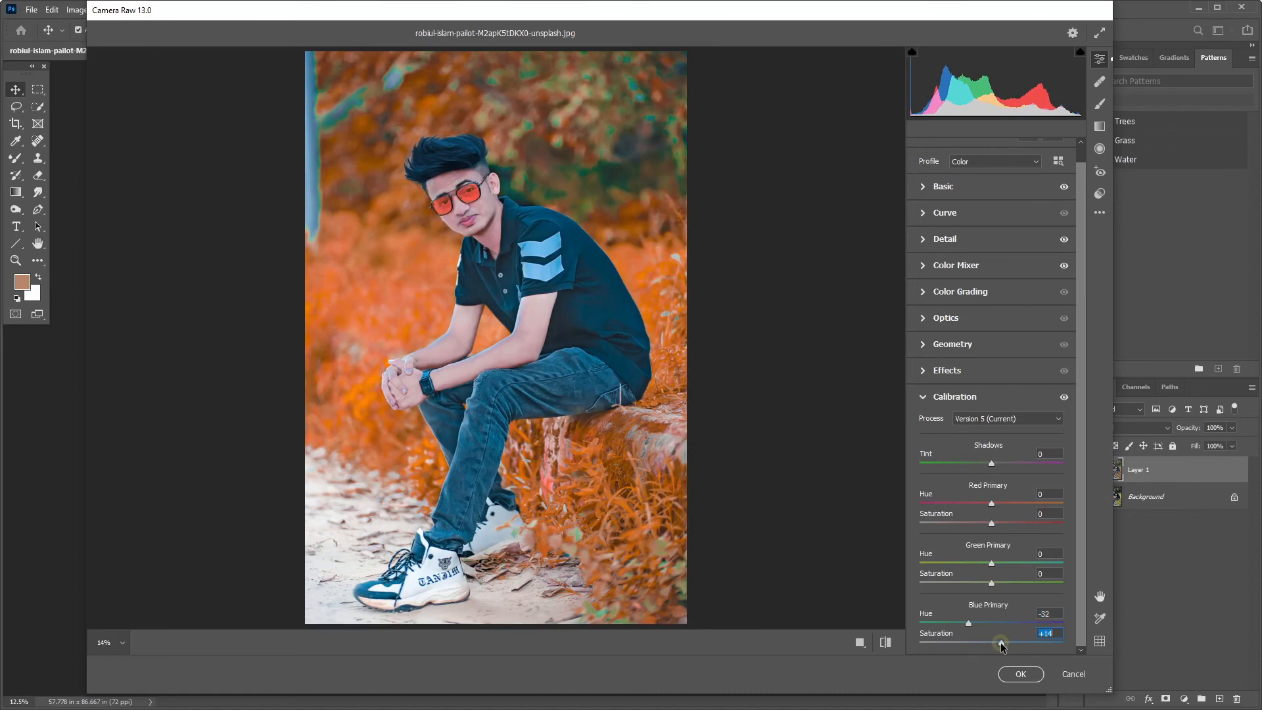
{"action": "left_click", "coordinate": [922, 399]}
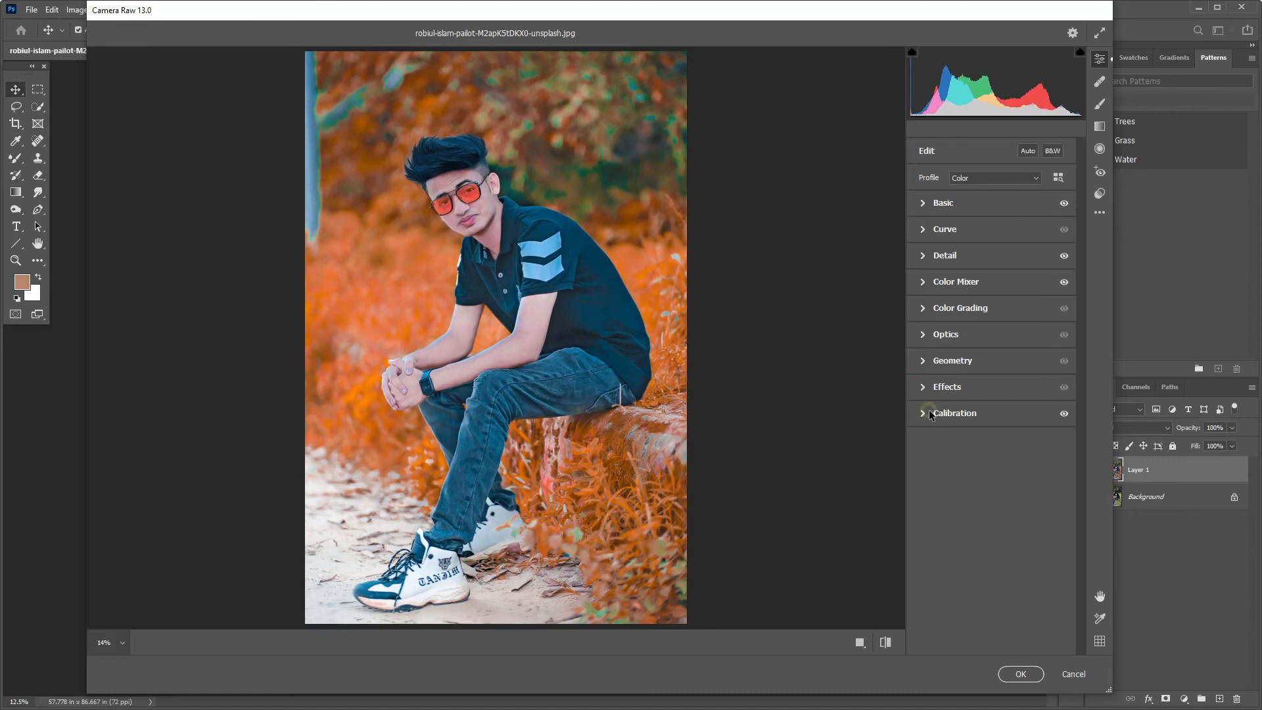
Refine the Basic adjustments to Clarity +25, Shadows +100 and Temperature +3, and apply the Camera Raw grade to the layer.
{"action": "left_click", "coordinate": [923, 203]}
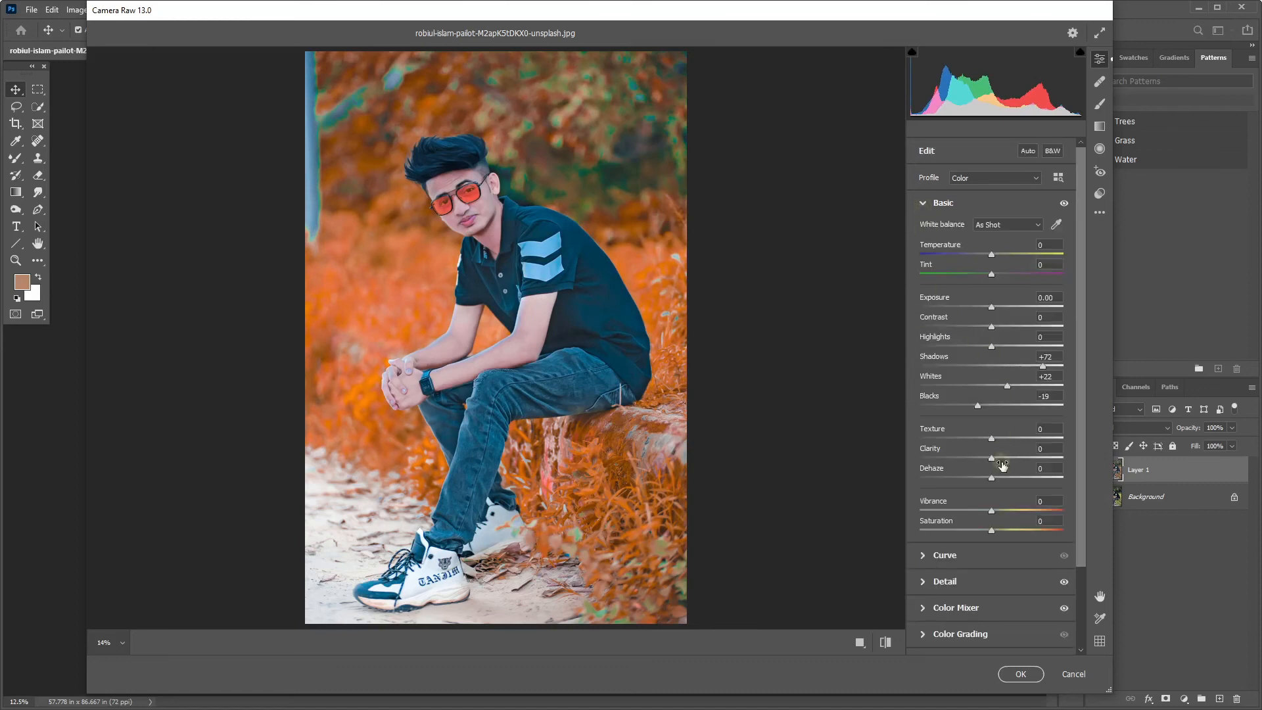
{"action": "left_click_drag", "start_coordinate": [995, 459], "coordinate": [1011, 458]}
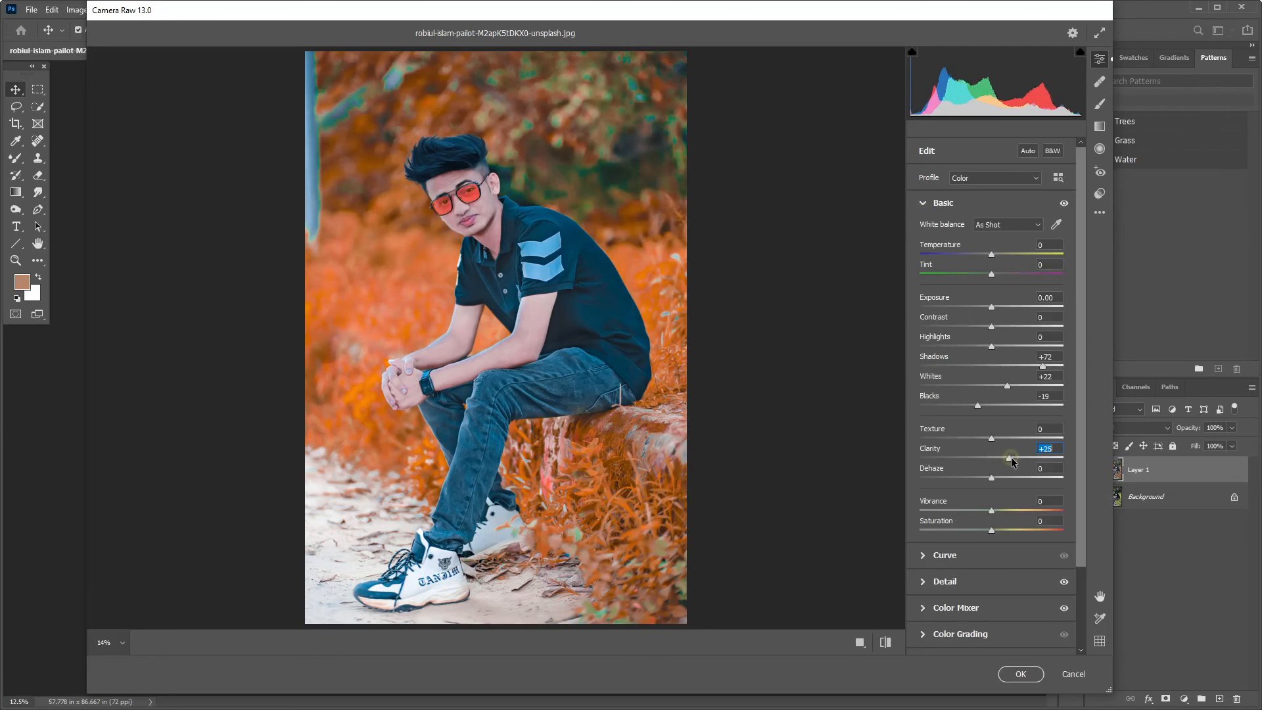
{"action": "left_click_drag", "start_coordinate": [1049, 368], "coordinate": [1067, 368]}
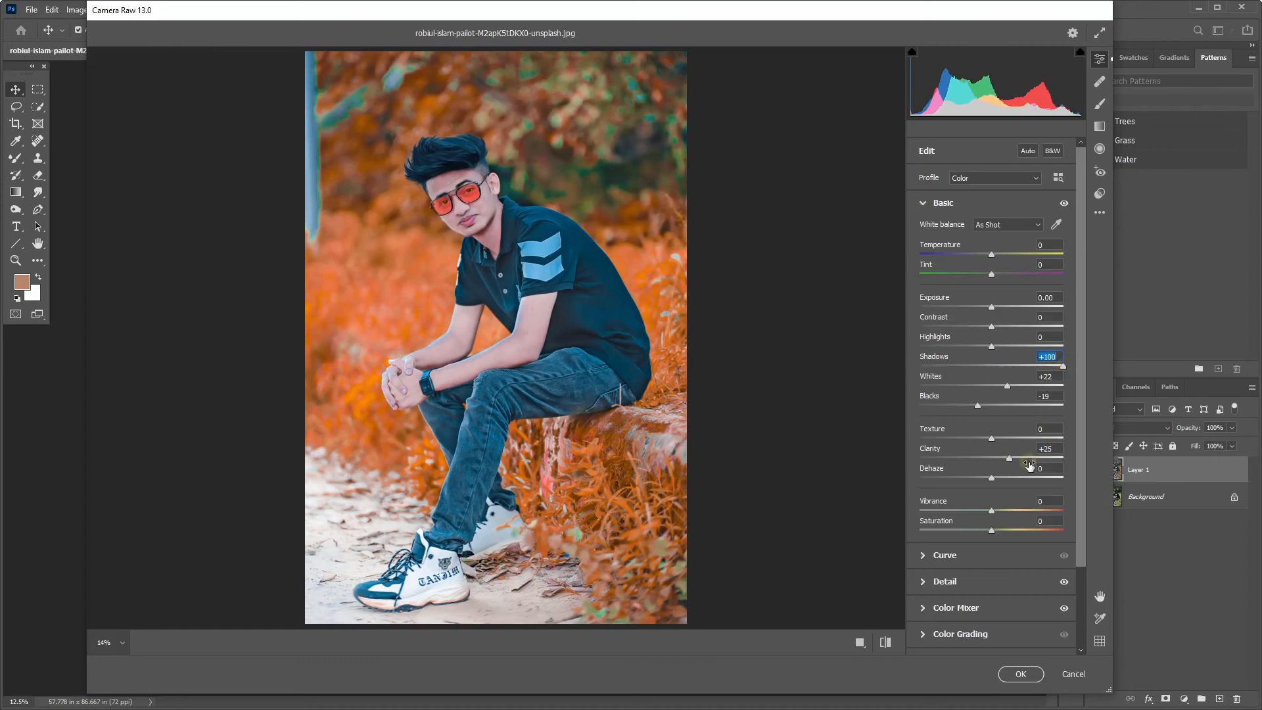
{"action": "left_click_drag", "start_coordinate": [992, 255], "coordinate": [995, 257]}
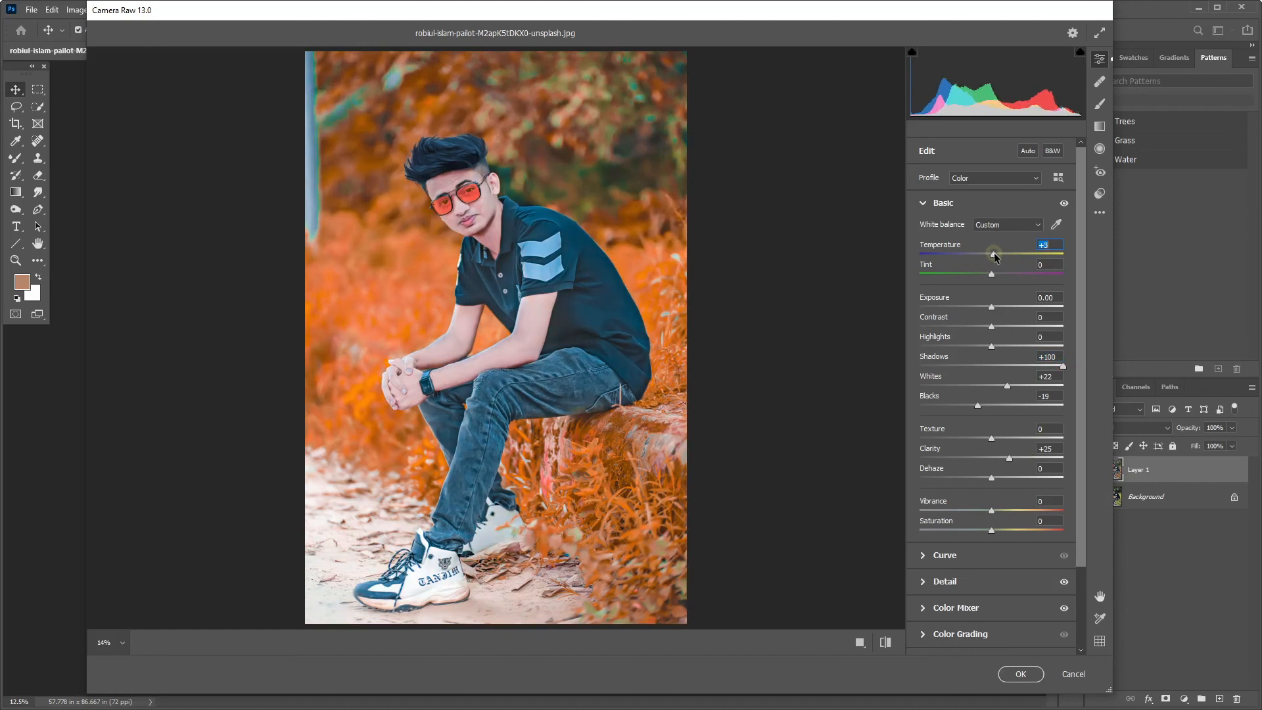
{"action": "left_click", "coordinate": [1021, 673]}
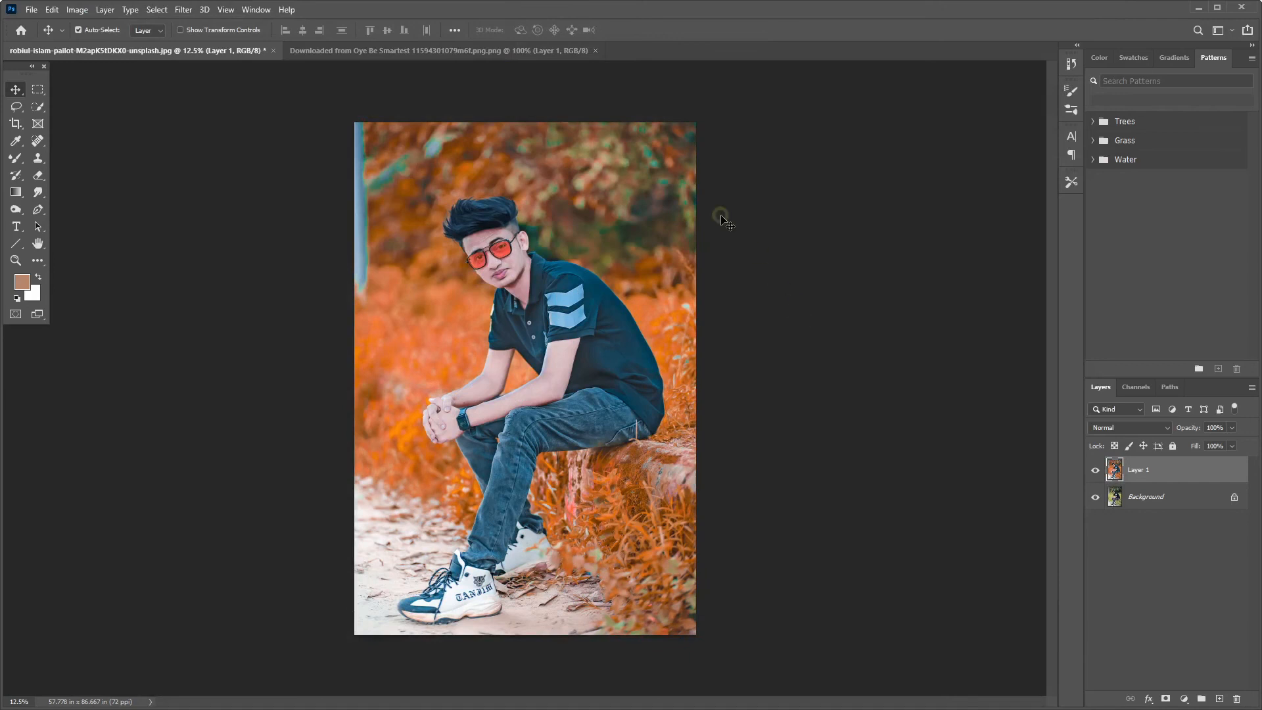
Smooth the skin on the man's forehead above the sunglasses with the Mixer Brush at about 90 px.
{"action": "key", "text": "ctrl+equal"}
{"action": "key", "text": "ctrl+equal"}
{"action": "key", "text": "ctrl+equal"}
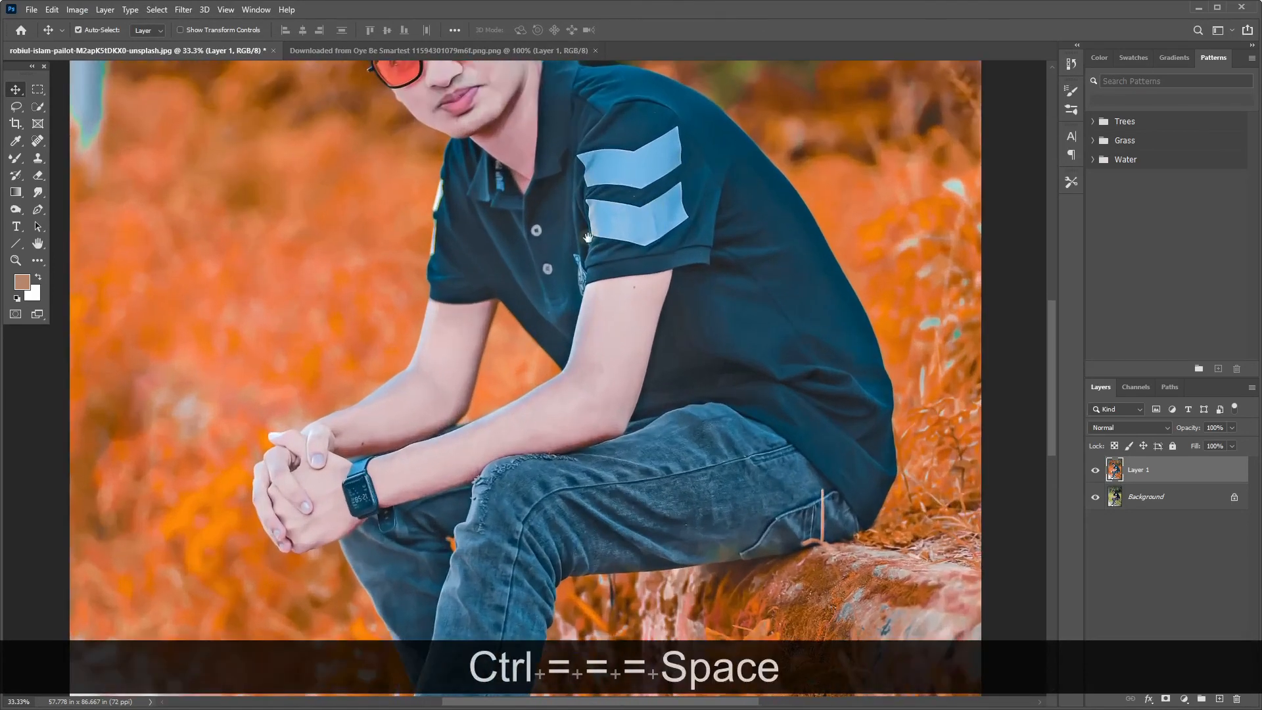
{"action": "left_click_drag", "start_coordinate": [597, 181], "coordinate": [632, 462]}
{"action": "key", "text": "ctrl+equal"}
{"action": "mouse_move", "coordinate": [16, 160]}
{"action": "left_mouse_down"}
{"action": "mouse_move", "coordinate": [42, 158]}
{"action": "mouse_move", "coordinate": [58, 198]}
{"action": "left_mouse_up"}
{"action": "key", "text": "bracketright"}
{"action": "key", "text": "bracketright"}
{"action": "key", "text": "bracketright"}
{"action": "key", "text": "bracketleft"}
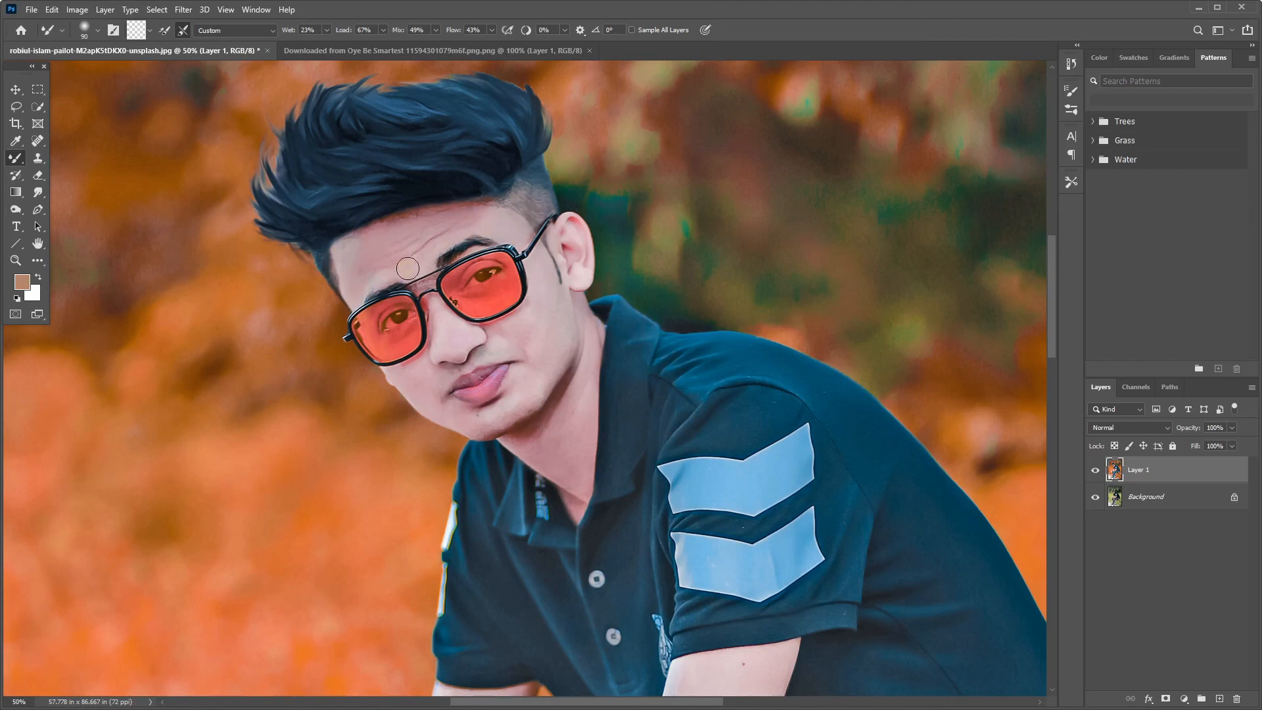
{"action": "key", "text": "bracketleft"}
{"action": "key", "text": "bracketright"}
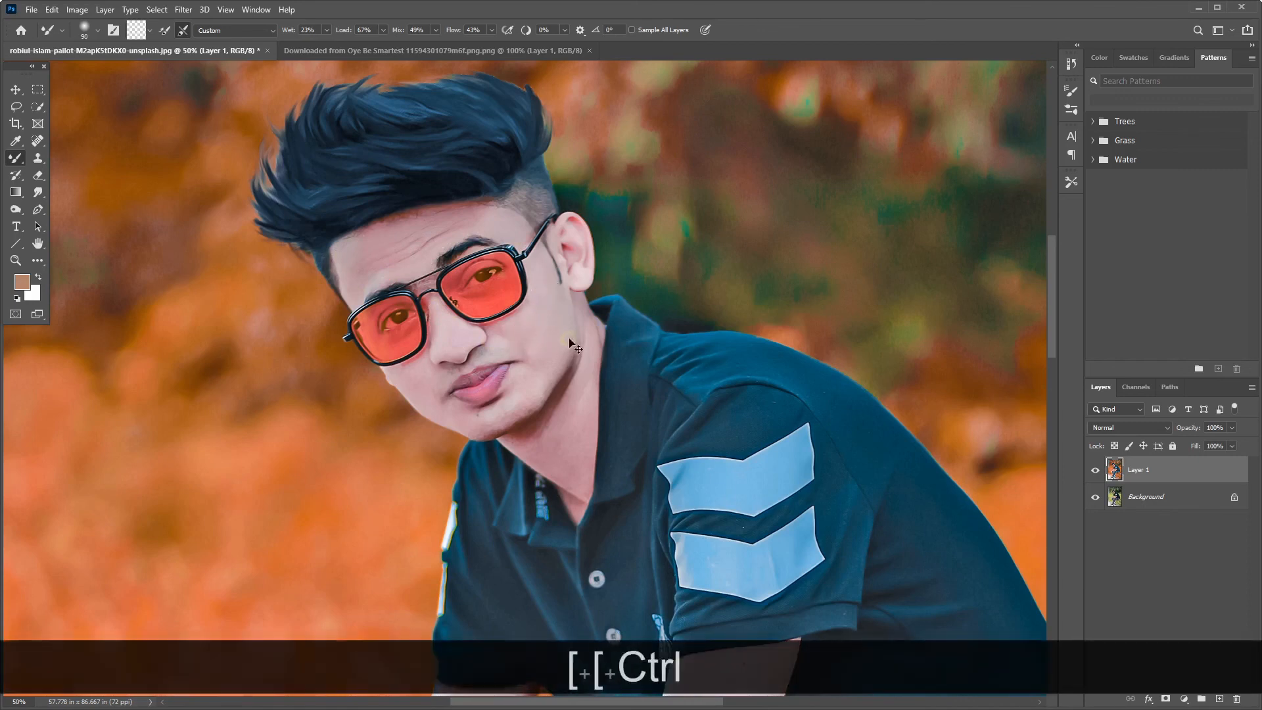
Blend the skin along the cheek, jawline and chin with the Mixer Brush at roughly 70 px.
{"action": "key", "text": "ctrl+equal"}
{"action": "key", "text": "bracketleft"}
{"action": "key", "text": "bracketleft"}
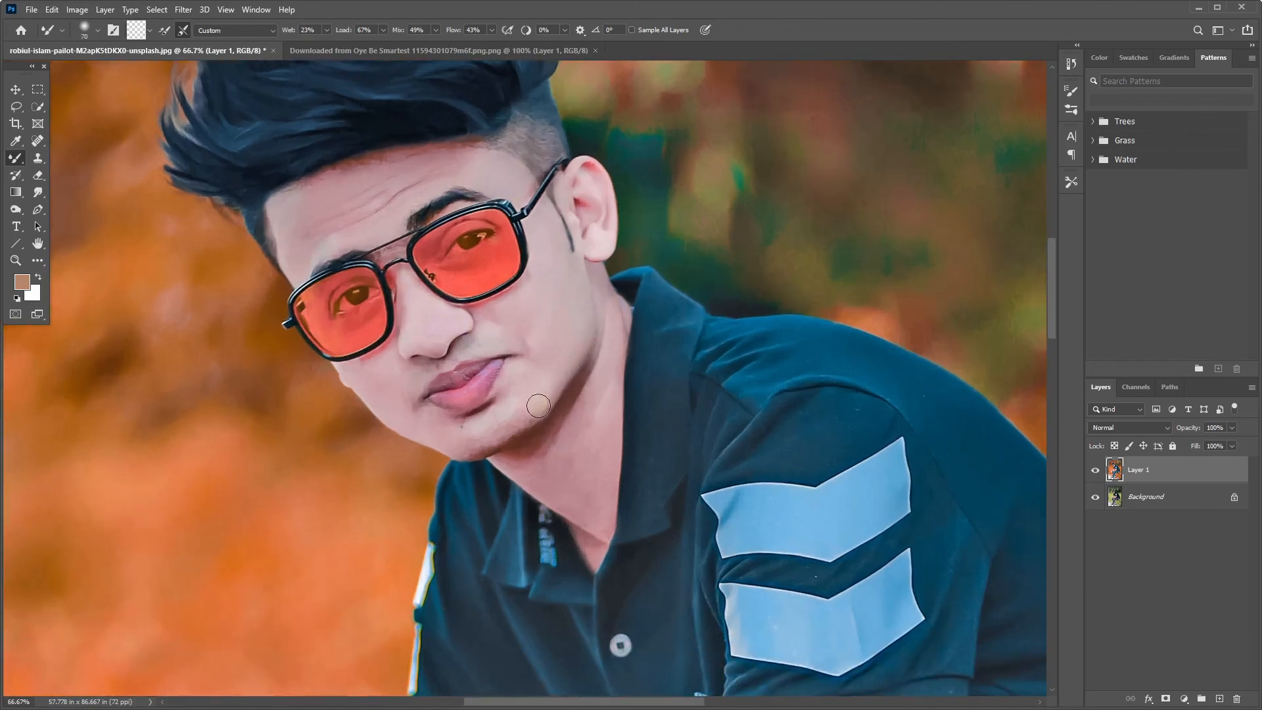
{"action": "key", "text": "bracketright"}
{"action": "mouse_move", "coordinate": [531, 407]}
{"action": "left_mouse_down"}
{"action": "mouse_move", "coordinate": [484, 439]}
{"action": "mouse_move", "coordinate": [455, 440]}
{"action": "left_mouse_up"}
Smooth the bridge of the nose and the skin above the lips with a smaller Mixer Brush of about 40 to 45 px.
{"action": "key", "text": "bracketleft"}
{"action": "key", "text": "bracketleft"}
{"action": "key", "text": "bracketright"}
{"action": "key", "text": "bracketleft"}
{"action": "key", "text": "bracketleft"}
{"action": "key", "text": "bracketleft"}
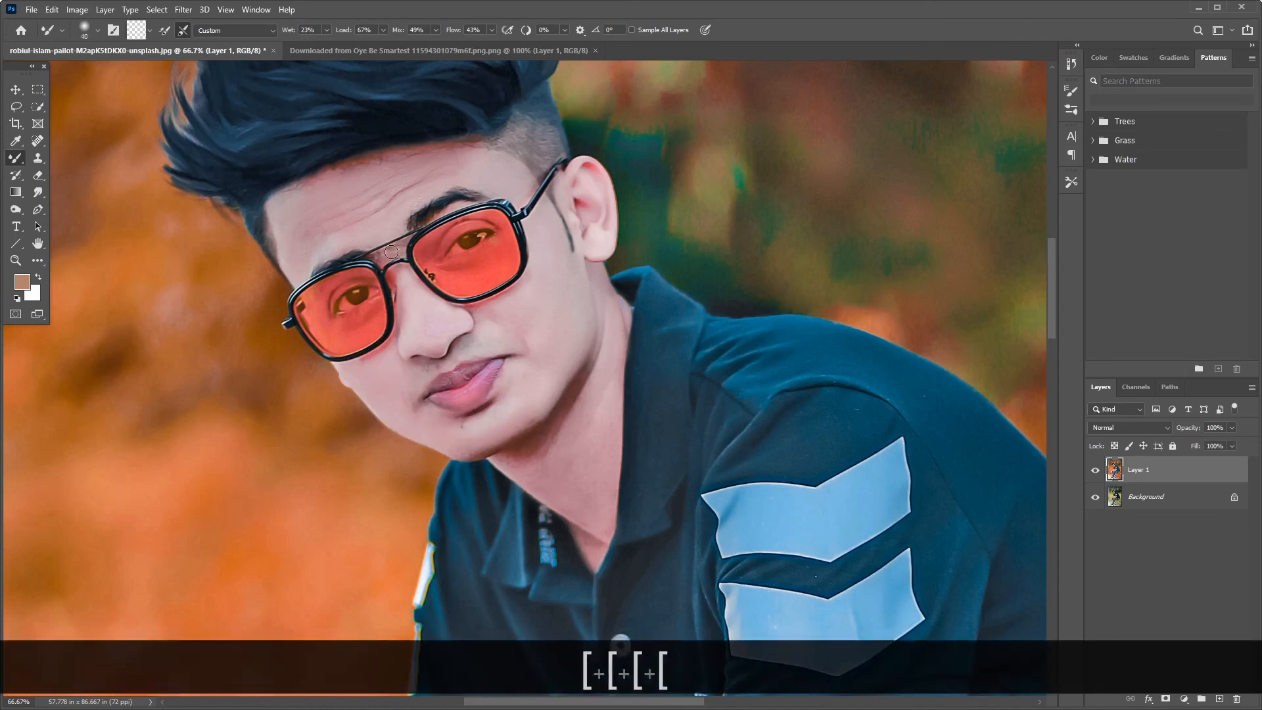
{"action": "key", "text": "bracketright"}
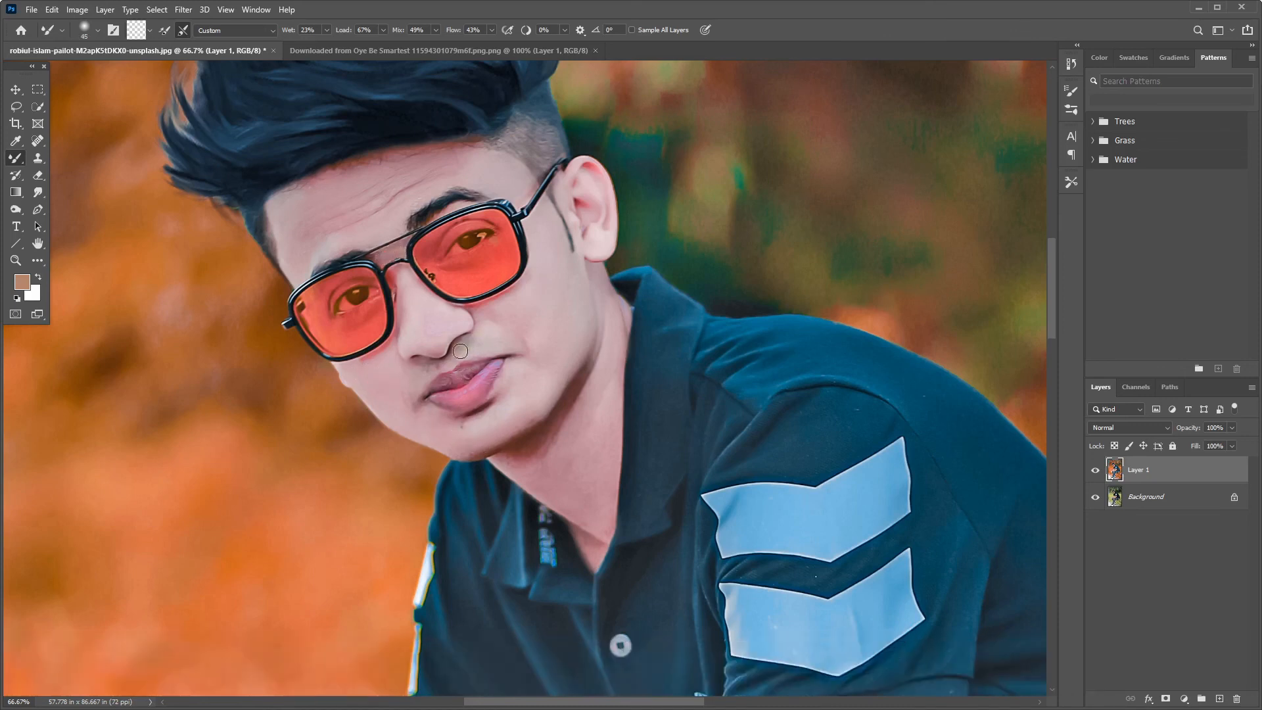
Soften the forehead lines with a larger Mixer Brush of about 70 to 90 px.
{"action": "key", "text": "bracketright"}
{"action": "key", "text": "bracketright"}
{"action": "key", "text": "bracketright"}
{"action": "key", "text": "bracketright"}
{"action": "key", "text": "bracketright"}
{"action": "key", "text": "bracketright"}
{"action": "key", "text": "bracketleft"}
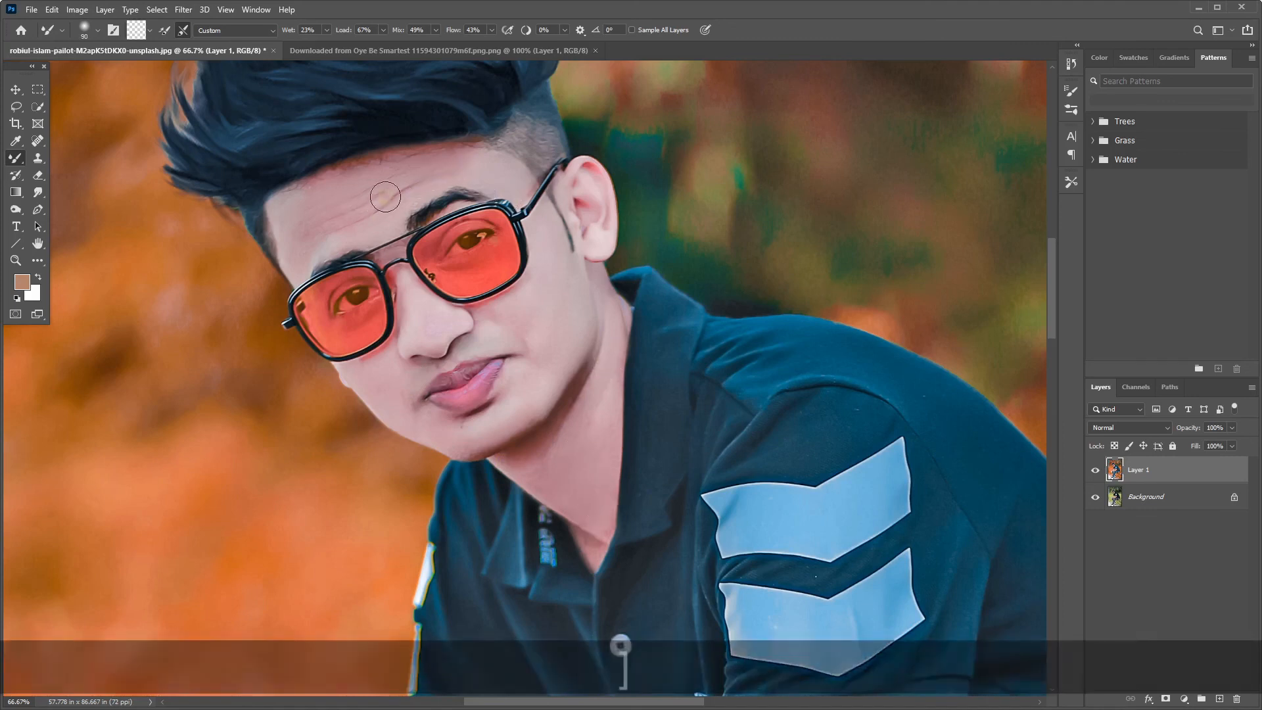
{"action": "key", "text": "bracketleft"}
{"action": "key", "text": "bracketleft"}
{"action": "key", "text": "bracketleft"}
{"action": "key", "text": "bracketleft"}
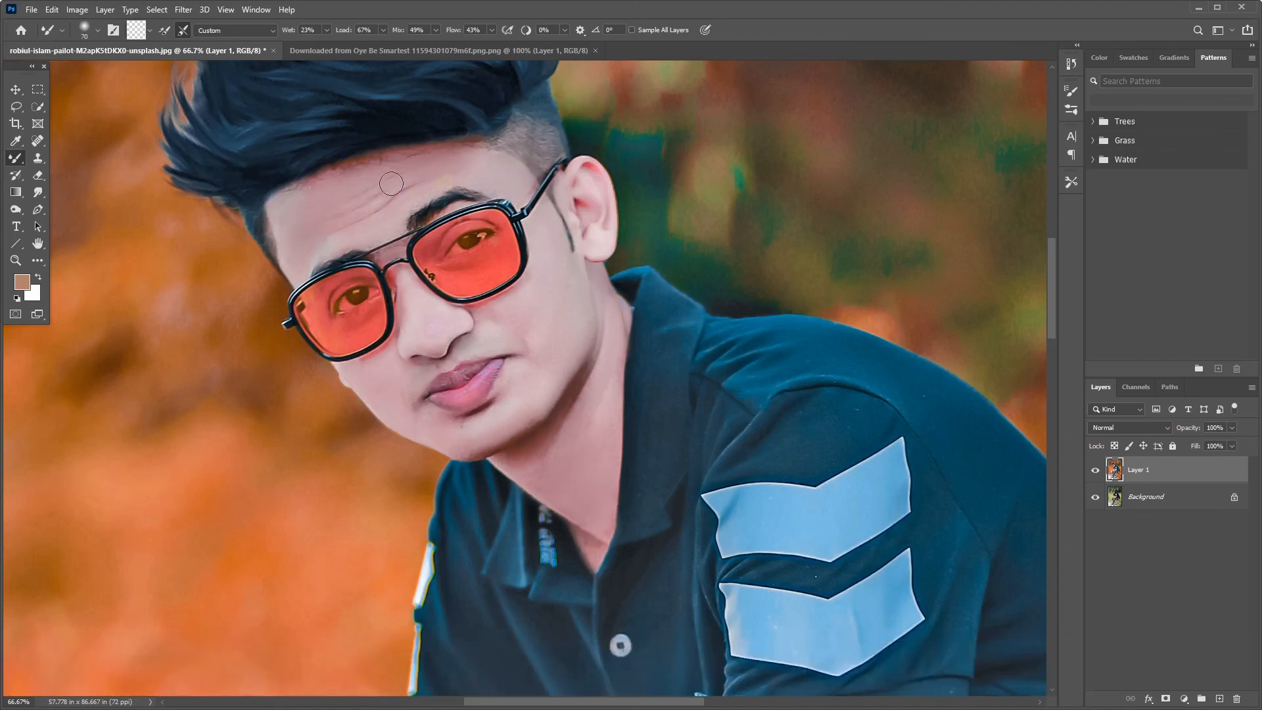
Brighten the forehead and facial skin using the Dodge tool on Midtones at 24% exposure, with a brush of up to 200 px.
{"action": "right_click", "coordinate": [16, 209]}
{"action": "left_click", "coordinate": [68, 207]}
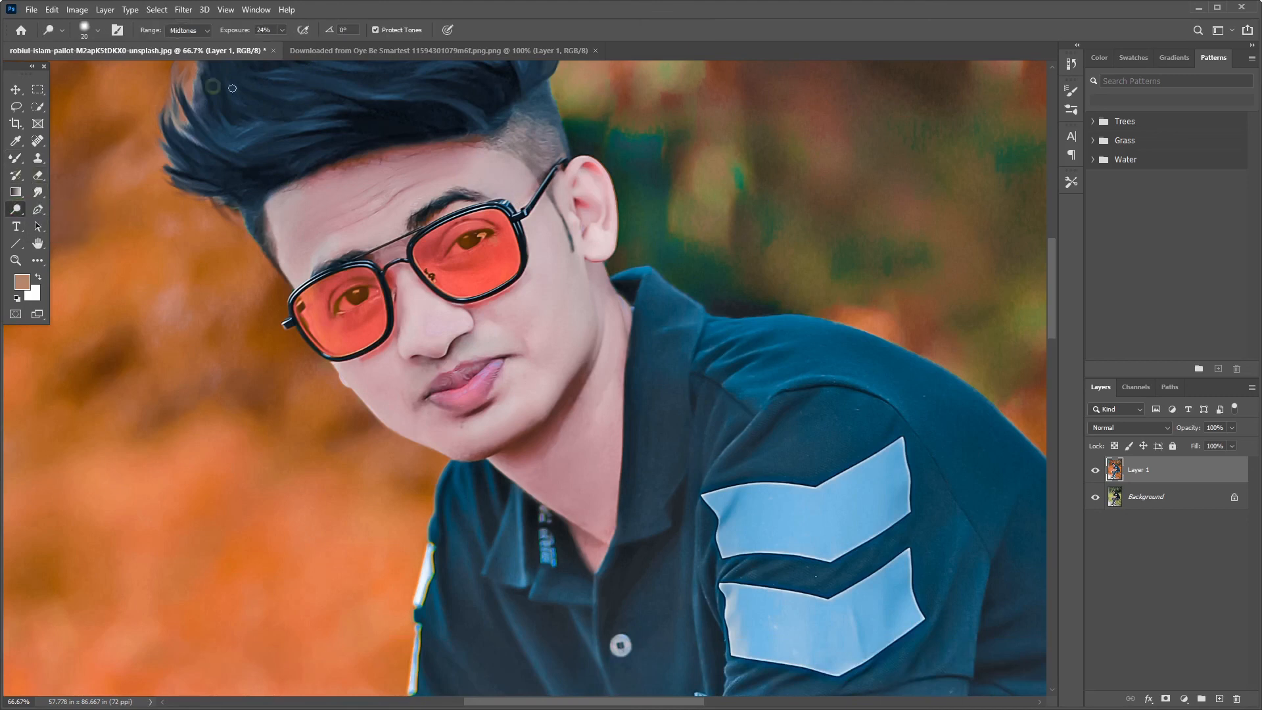
{"action": "key", "text": "bracketright"}
{"action": "key", "text": "bracketright"}
{"action": "key", "text": "bracketright"}
{"action": "key", "text": "bracketright"}
{"action": "key", "text": "bracketright"}
{"action": "key", "text": "bracketright"}
{"action": "key", "text": "bracketright"}
{"action": "key", "text": "bracketright"}
{"action": "key", "text": "bracketright"}
{"action": "key", "text": "bracketright"}
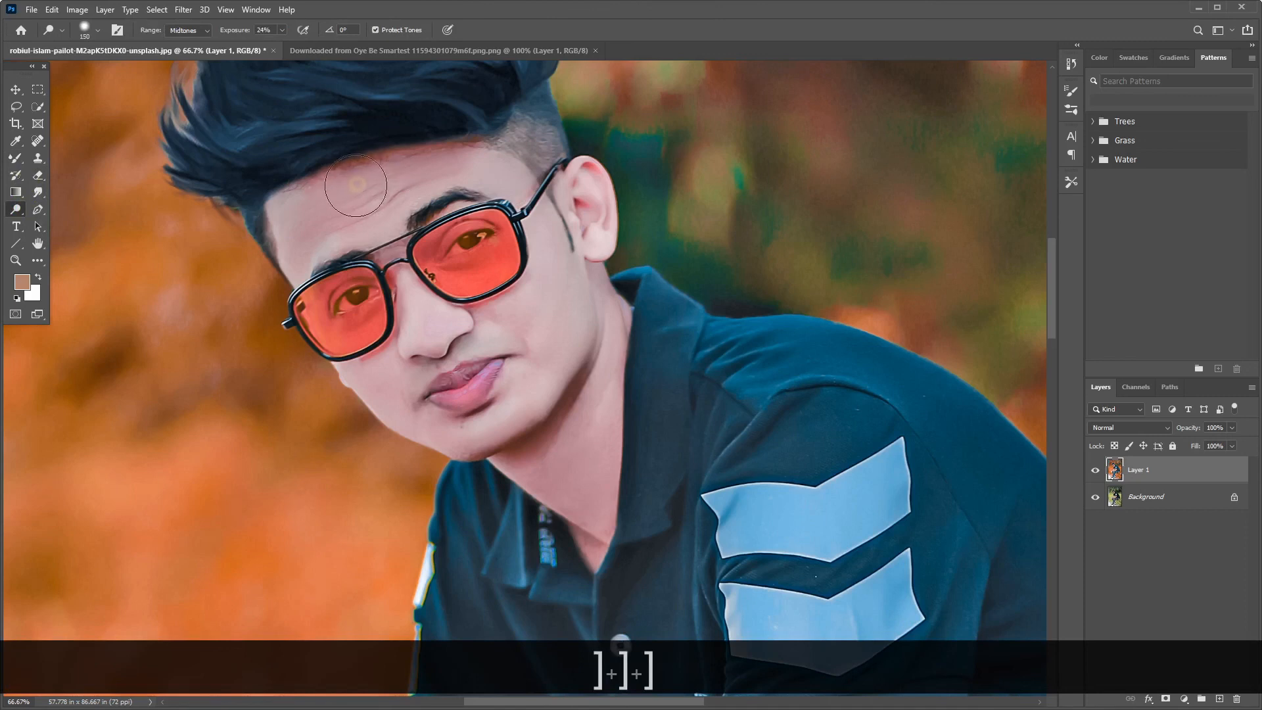
{"action": "key", "text": "bracketright"}
{"action": "key", "text": "bracketright"}
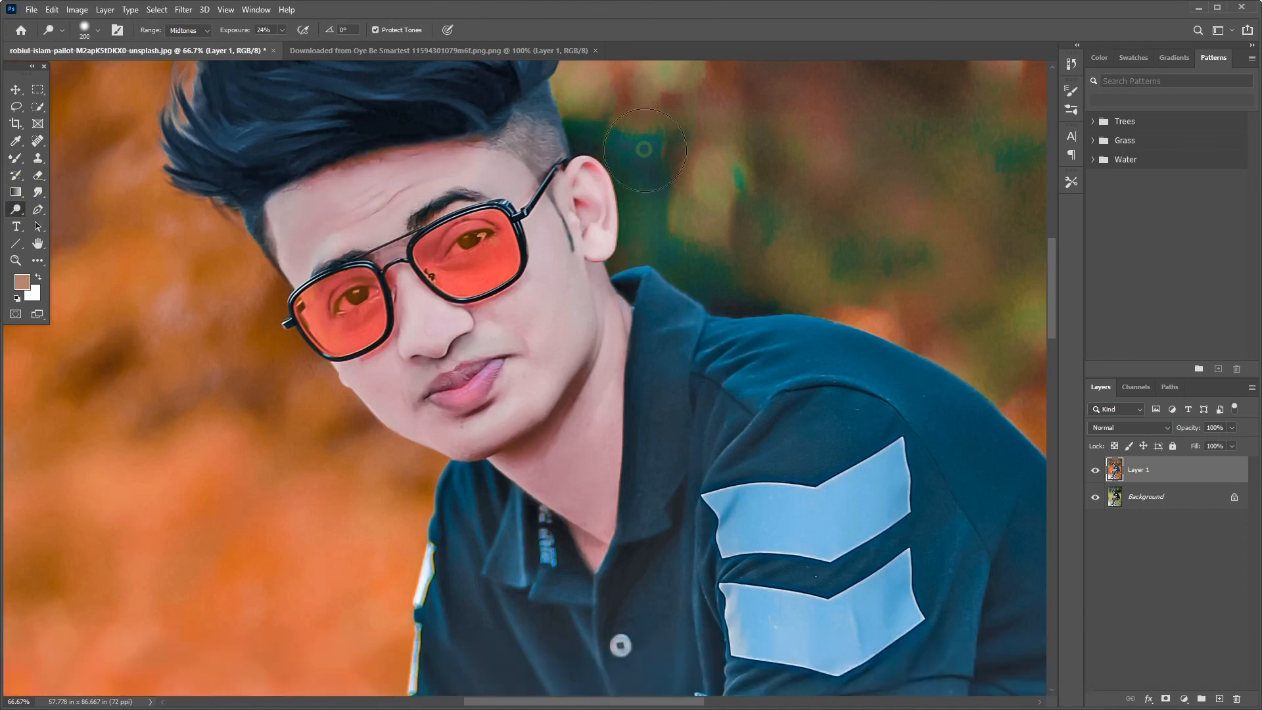
Enlarge the Dodge brush to 500 px for work on the whole portrait.
{"action": "key", "text": "ctrl+minus"}
{"action": "key", "text": "ctrl+minus"}
{"action": "key", "text": "ctrl+minus"}
{"action": "key", "text": "bracketright"}
{"action": "key", "text": "bracketright"}
{"action": "key", "text": "bracketright"}
{"action": "key", "text": "bracketright"}
{"action": "key", "text": "ctrl+minus"}
{"action": "key", "text": "ctrl+minus"}
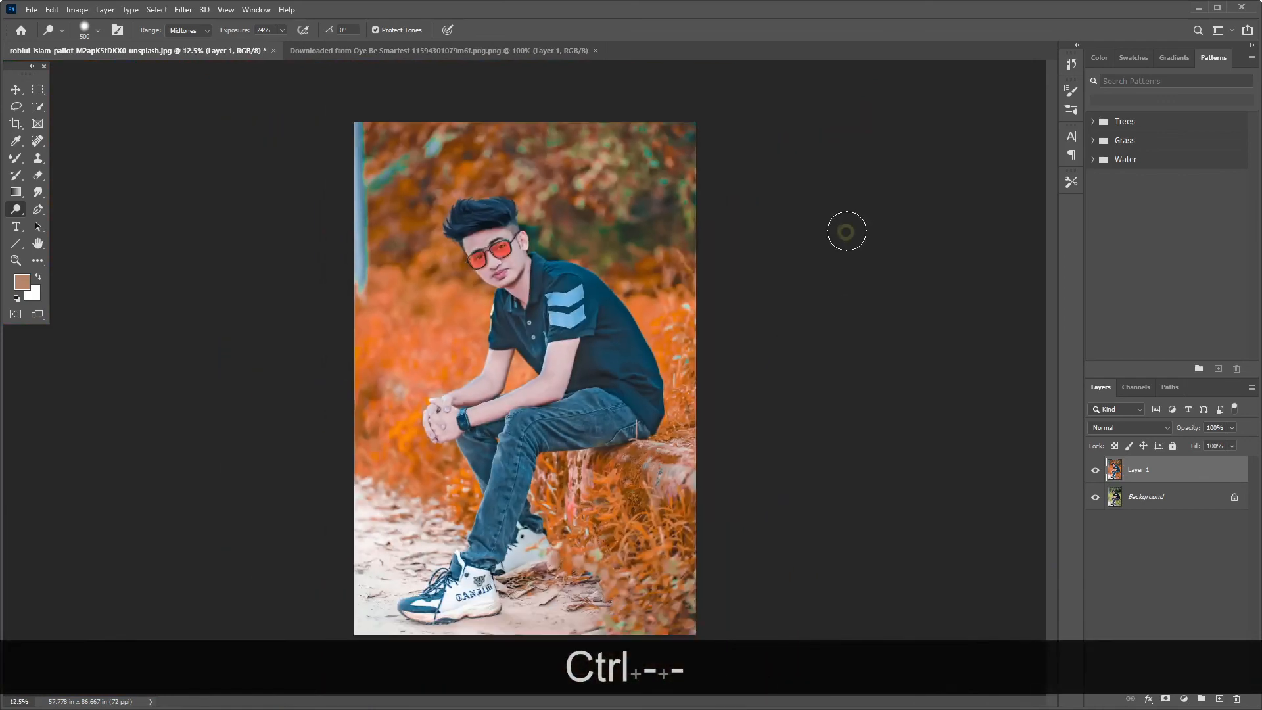